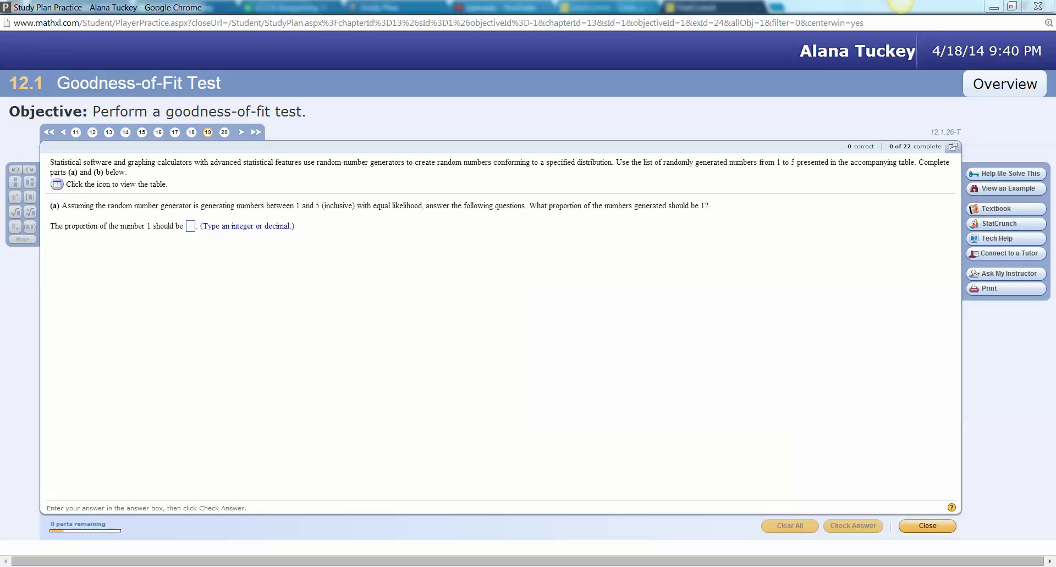
Step: Open the worked example for this exercise, enlarge its window and view its table of randomly generated numbers
{"action": "left_click", "coordinate": [1008, 188]}
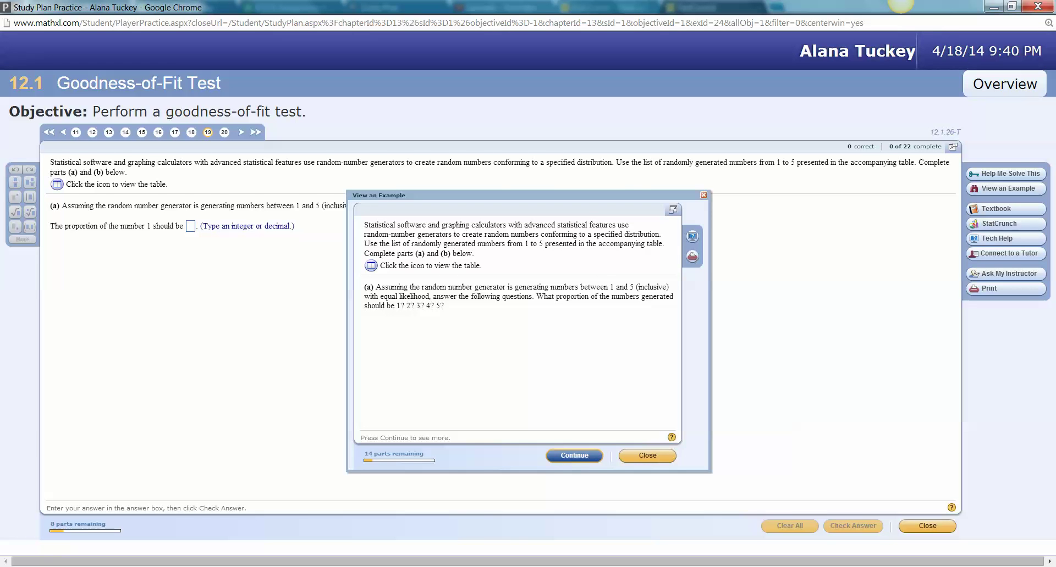
{"action": "left_click", "coordinate": [673, 209]}
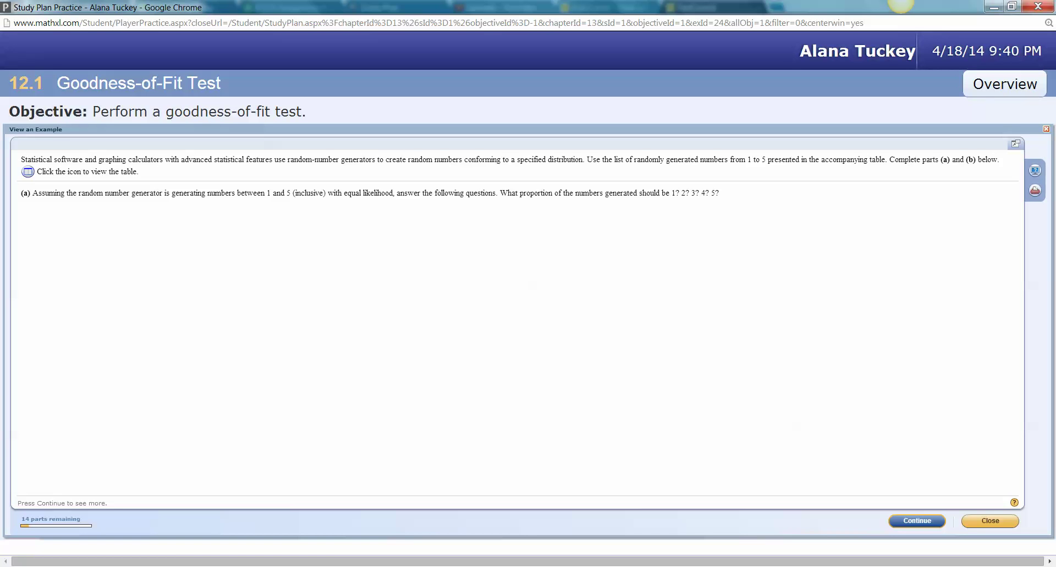
{"action": "left_click", "coordinate": [27, 172]}
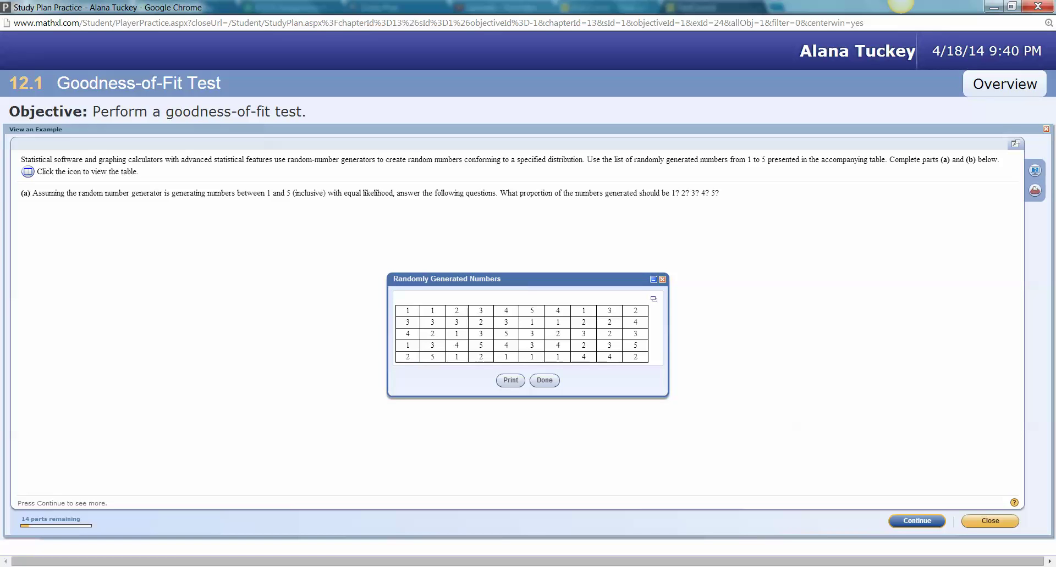
{"action": "left_click", "coordinate": [545, 381]}
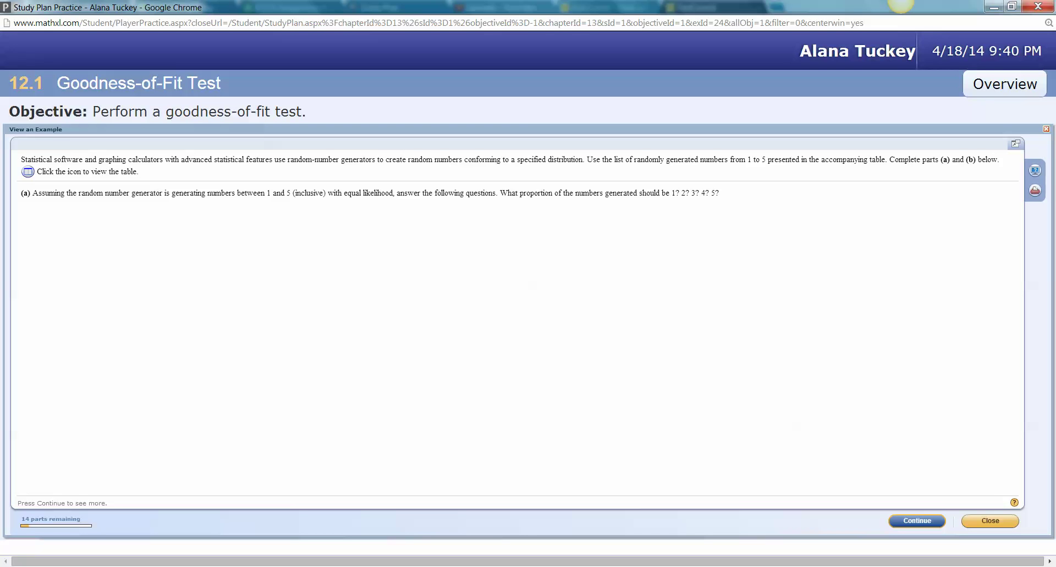
Step: Switch to the TI-SmartView calculator and compute 1/5
{"action": "key", "text": "alt+Tab"}
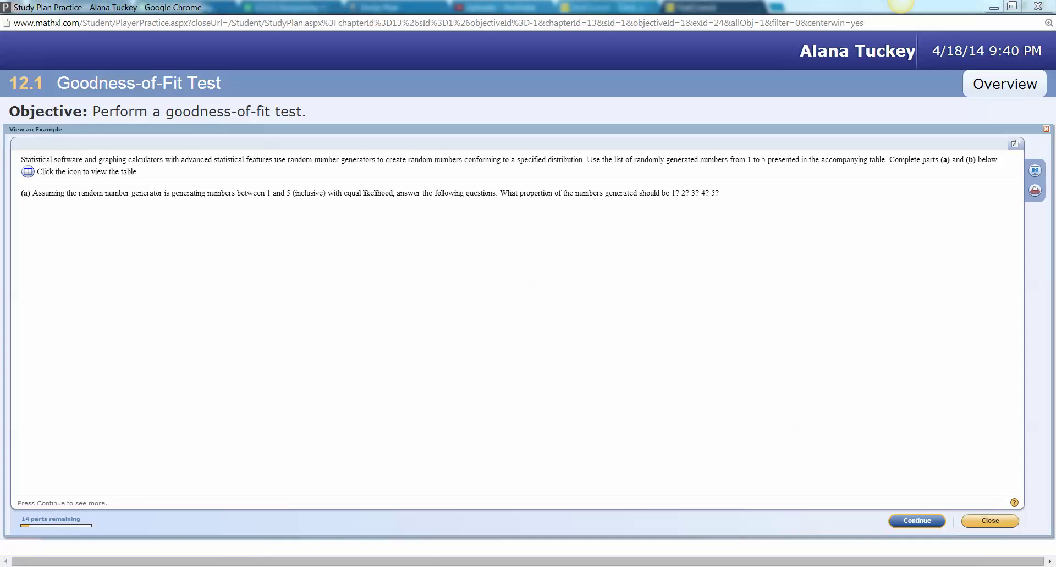
{"action": "type", "text": "1"}
{"action": "key", "text": "Escape"}
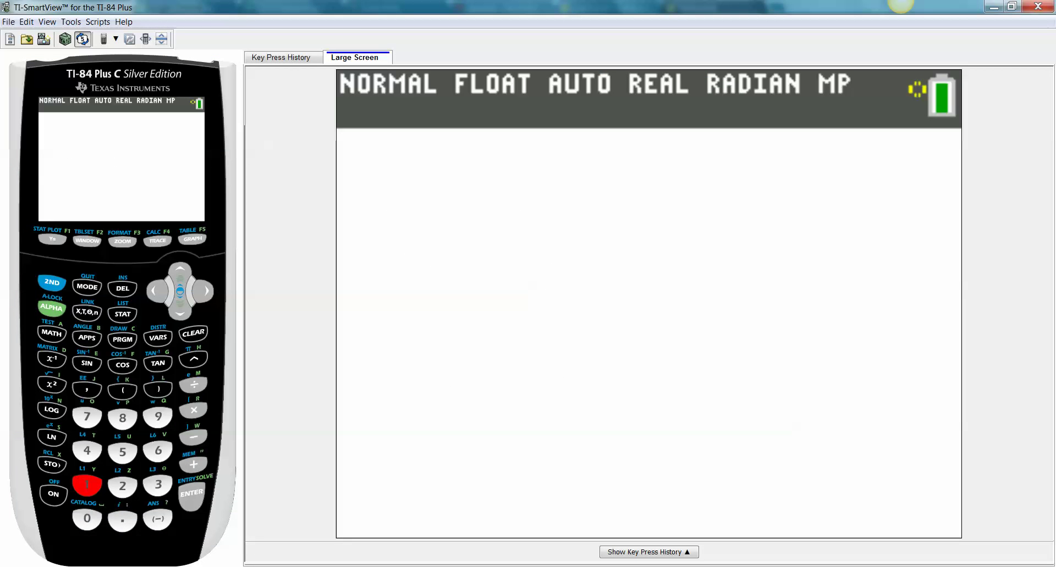
{"action": "type", "text": "1/5"}
{"action": "key", "text": "Return"}
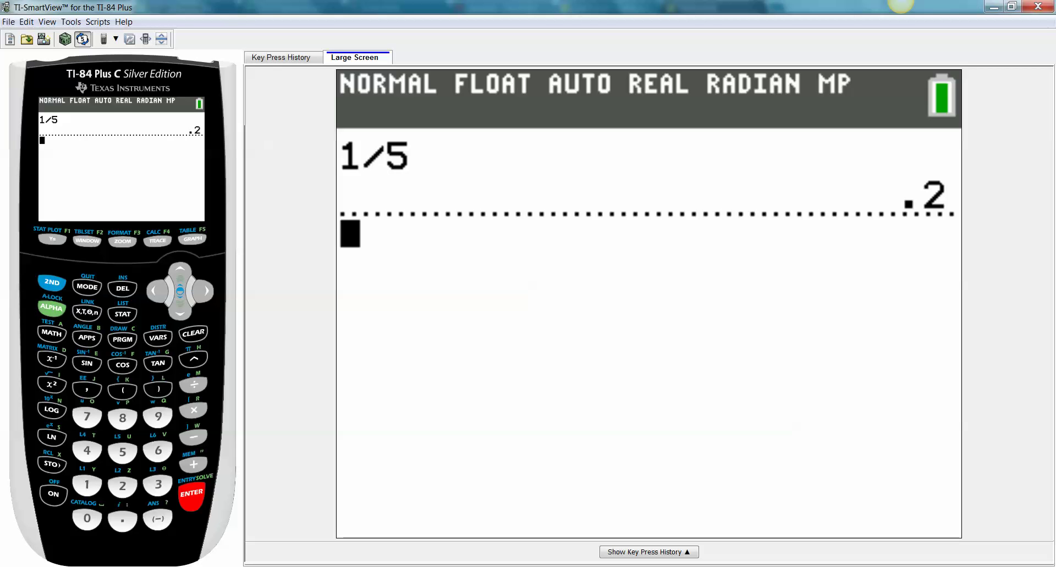
Step: In StatCrunch, enter 0.2 in rows 1 to 5 of the Relative Frequency column and select the first Observed cell
{"action": "mouse_move", "coordinate": [162, 566]}
{"action": "left_click", "coordinate": [86, 514]}
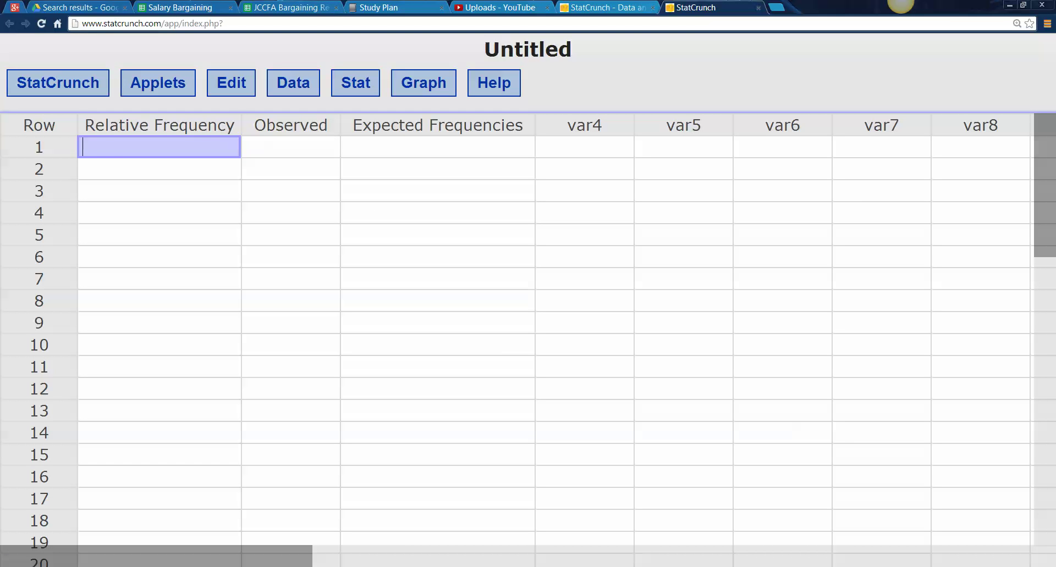
{"action": "type", "text": "0.2"}
{"action": "key", "text": "Return"}
{"action": "type", "text": "0.2"}
{"action": "key", "text": "Return"}
{"action": "type", "text": "0."}
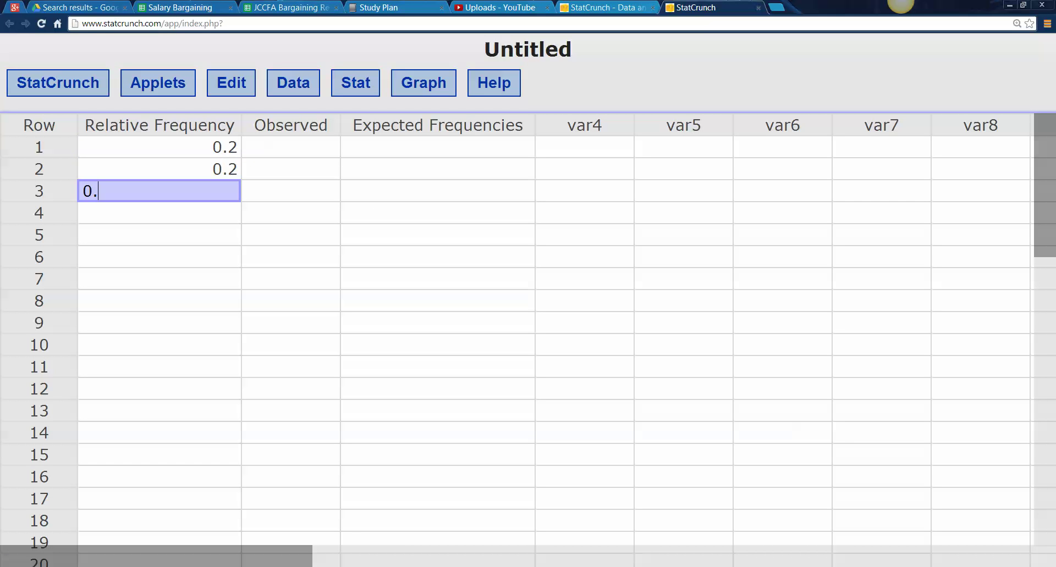
{"action": "type", "text": "2"}
{"action": "key", "text": "Return"}
{"action": "type", "text": "0.20"}
{"action": "key", "text": "Return"}
{"action": "type", "text": "0.2"}
{"action": "key", "text": "Return"}
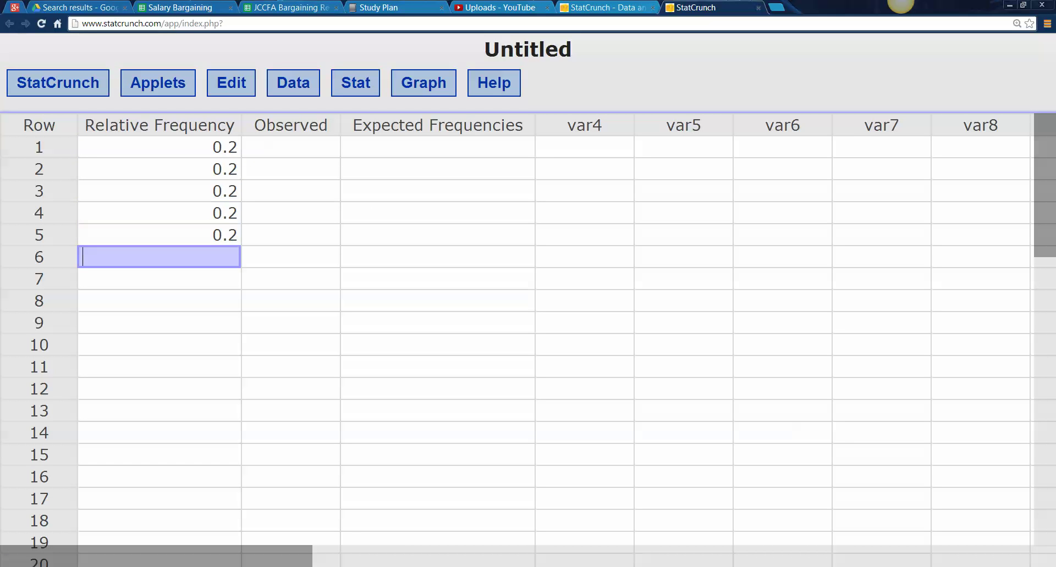
{"action": "key", "text": "Right"}
{"action": "key", "text": "Up"}
{"action": "key", "text": "Up"}
{"action": "key", "text": "Up"}
{"action": "key", "text": "Up"}
{"action": "key", "text": "Up"}
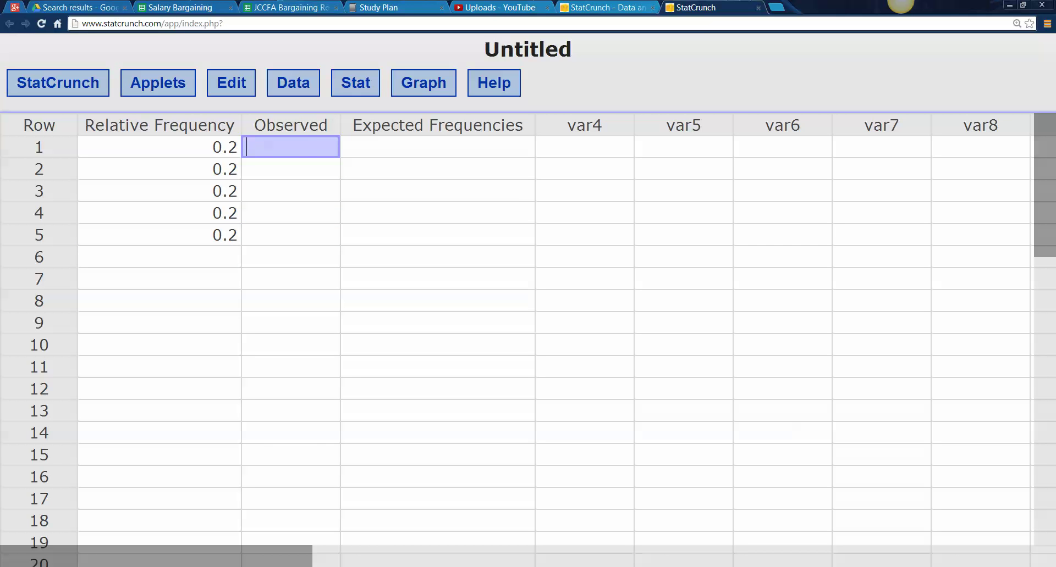
Step: Return to the worked example in the Study Plan Practice window and copy its randomly generated numbers table to the clipboard
{"action": "mouse_move", "coordinate": [162, 566]}
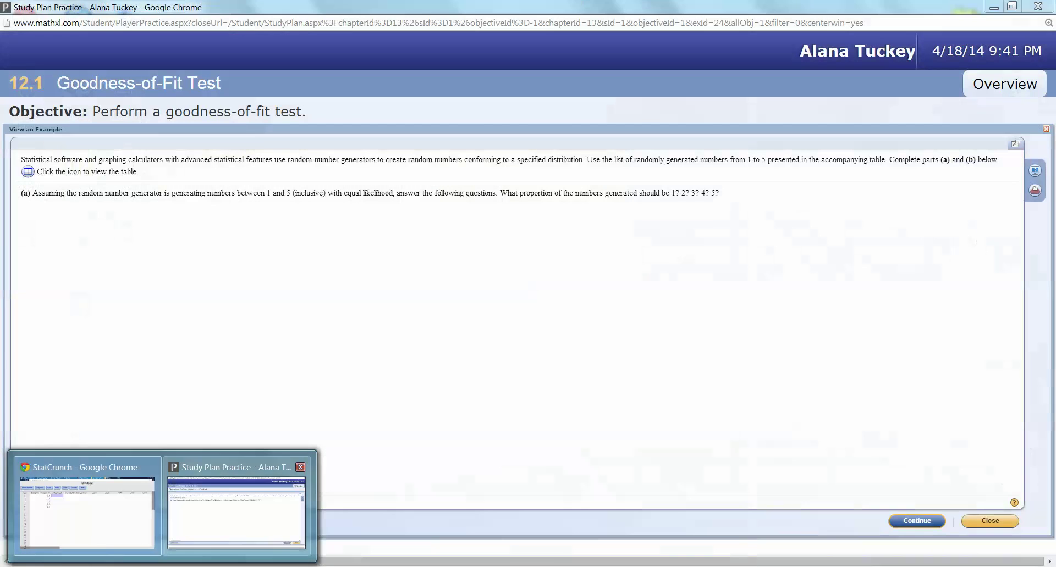
{"action": "left_click", "coordinate": [237, 511]}
{"action": "left_click", "coordinate": [28, 172]}
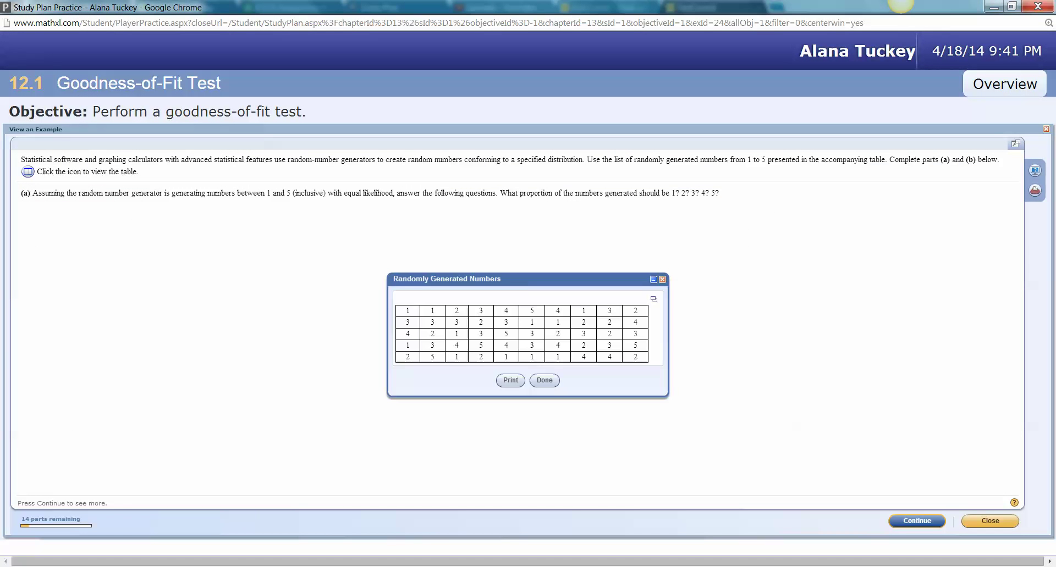
{"action": "left_click", "coordinate": [653, 299]}
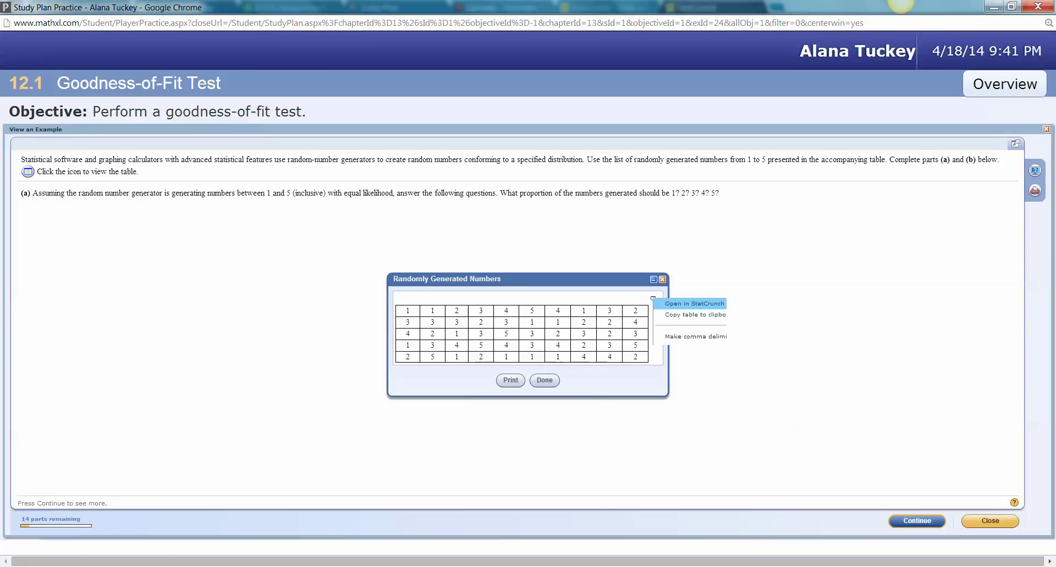
{"action": "left_click", "coordinate": [699, 315]}
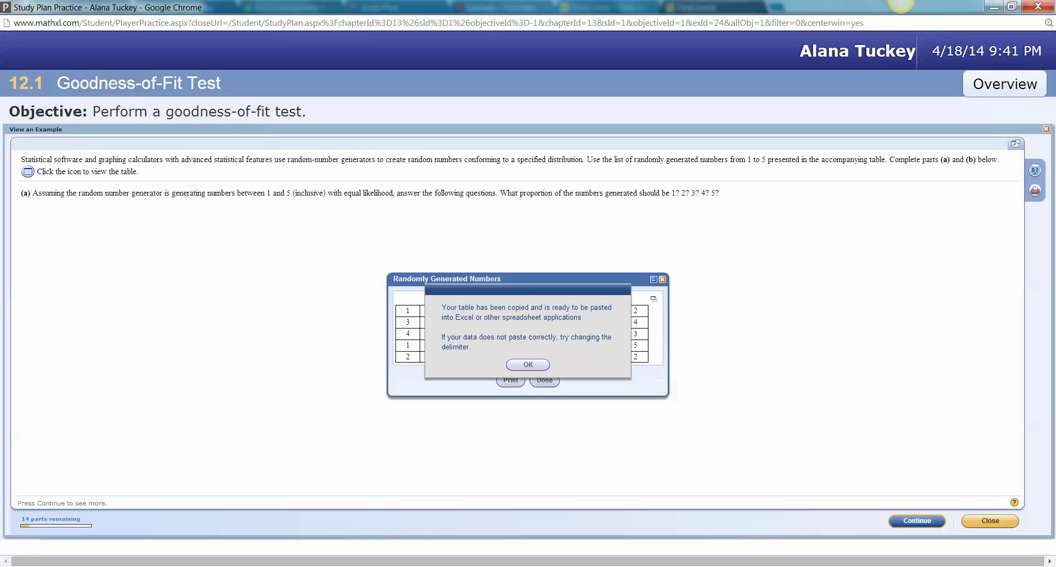
{"action": "left_click", "coordinate": [528, 365]}
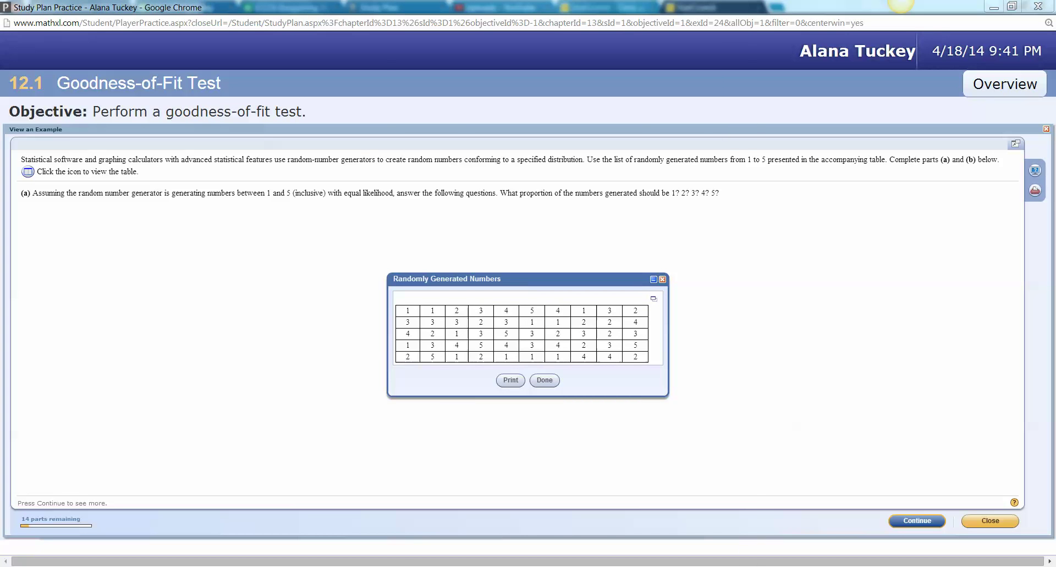
Step: Switch to the Excel workbook Book1 and paste the copied numbers into column D starting at cell D1
{"action": "key", "text": "alt+Tab"}
{"action": "left_click", "coordinate": [703, 24]}
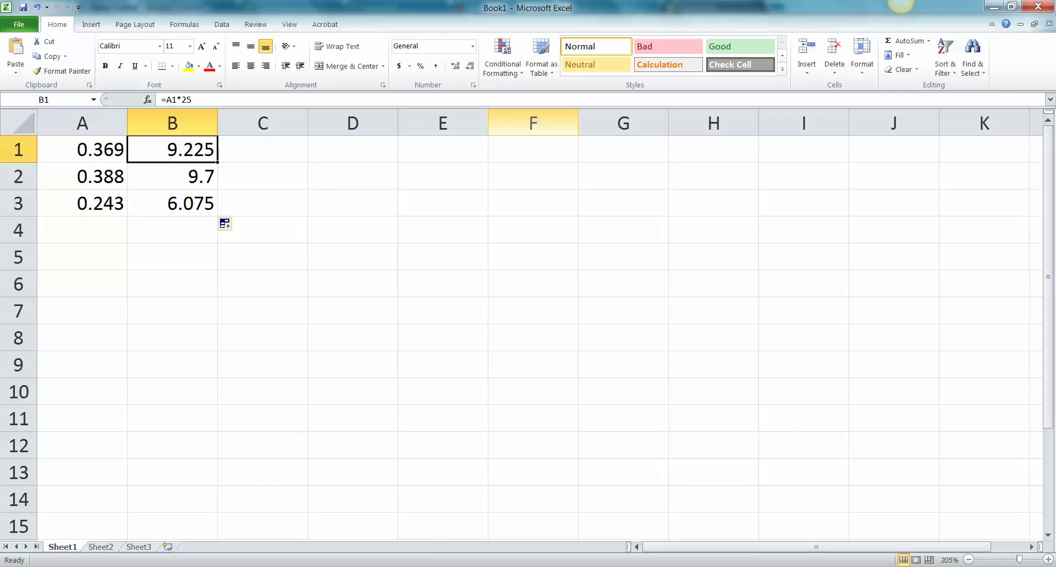
{"action": "left_click", "coordinate": [353, 150]}
{"action": "key", "text": "ctrl+v"}
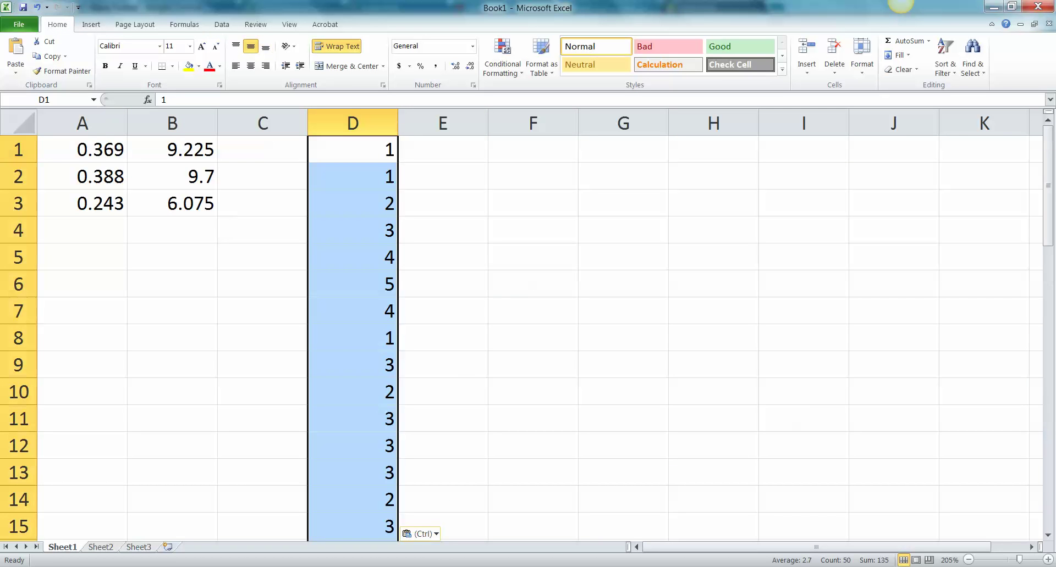
{"action": "scroll", "coordinate": [528, 329], "scroll_direction": "down", "scroll_amount": 6}
{"action": "scroll", "coordinate": [528, 330], "scroll_direction": "up", "scroll_amount": 6}
{"action": "left_click", "coordinate": [352, 150]}
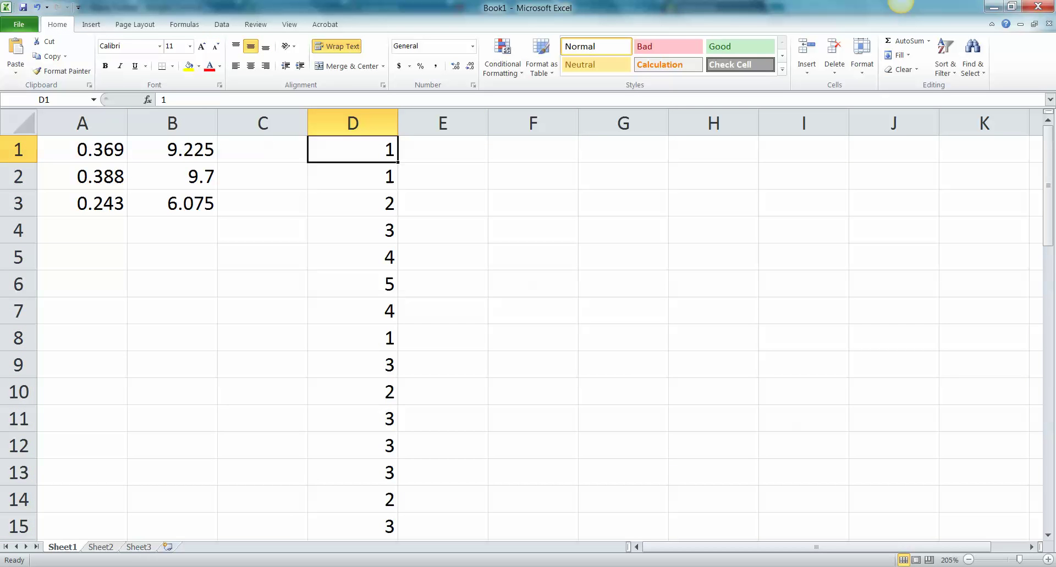
Step: Sort the numbers in column D from smallest to largest
{"action": "left_click", "coordinate": [353, 123]}
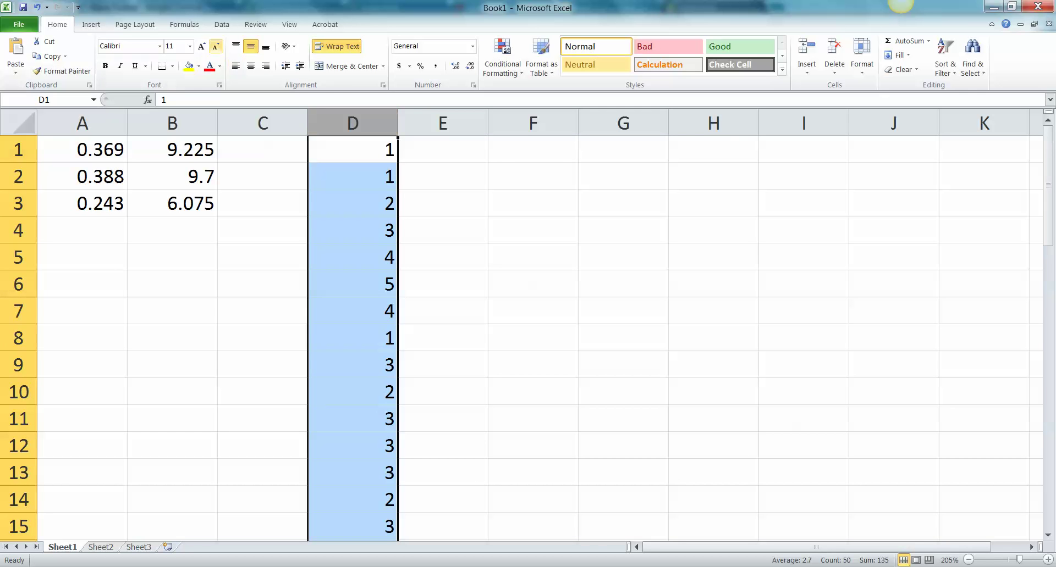
{"action": "left_click", "coordinate": [221, 24]}
{"action": "left_click", "coordinate": [271, 46]}
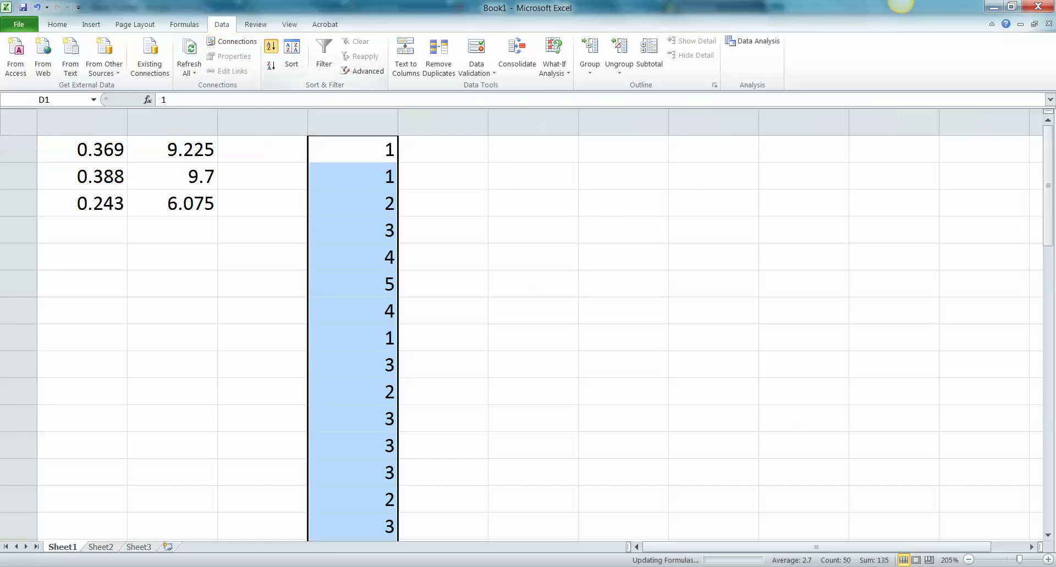
{"action": "left_click", "coordinate": [443, 230]}
Step: Count the 1s, 2s and 3s in sorted column D by selecting D1:D11, D12:D23 and D24:D36 in turn
{"action": "left_click_drag", "start_coordinate": [353, 149], "coordinate": [353, 419]}
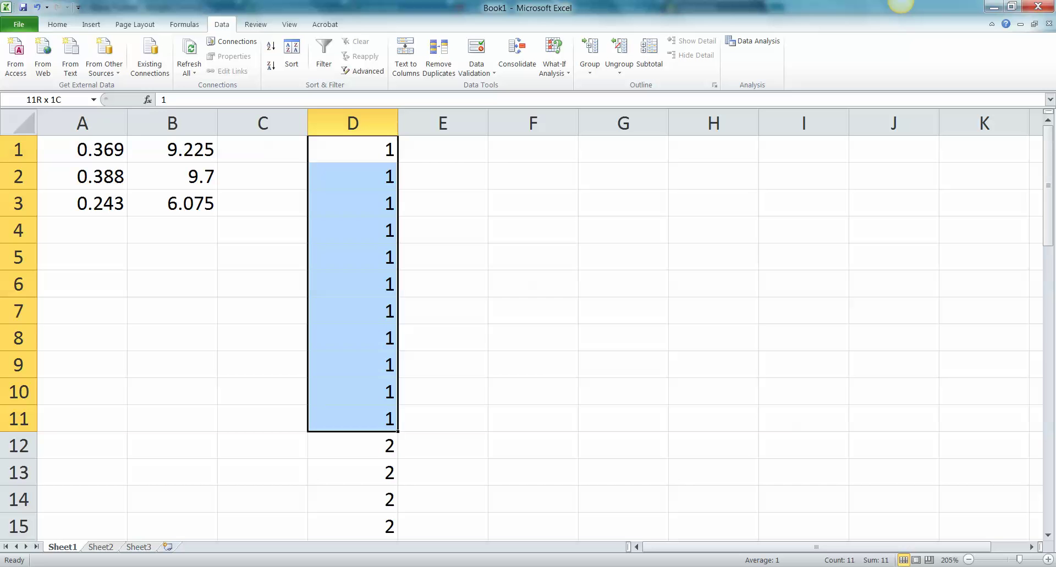
{"action": "left_click_drag", "start_coordinate": [352, 149], "coordinate": [352, 419]}
{"action": "scroll", "coordinate": [528, 330], "scroll_direction": "down", "scroll_amount": 3}
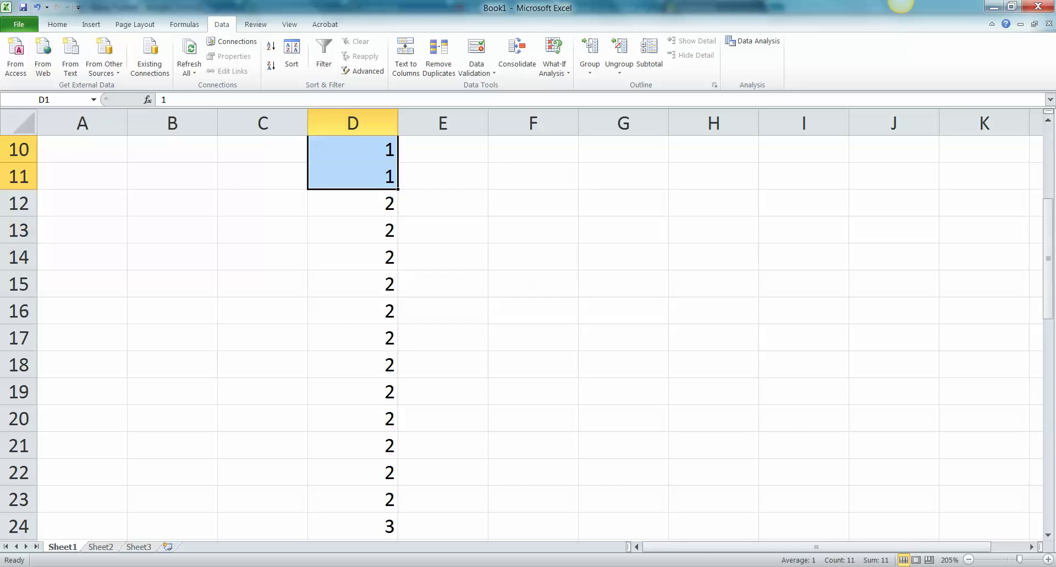
{"action": "left_click_drag", "start_coordinate": [353, 204], "coordinate": [352, 500]}
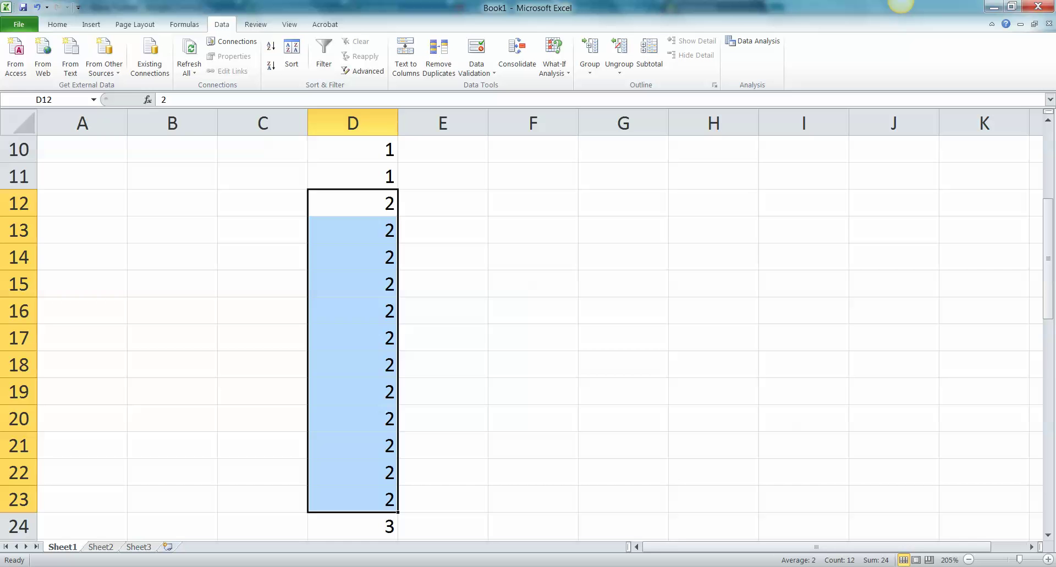
{"action": "scroll", "coordinate": [528, 330], "scroll_direction": "down", "scroll_amount": 3}
{"action": "left_click_drag", "start_coordinate": [352, 284], "coordinate": [353, 499]}
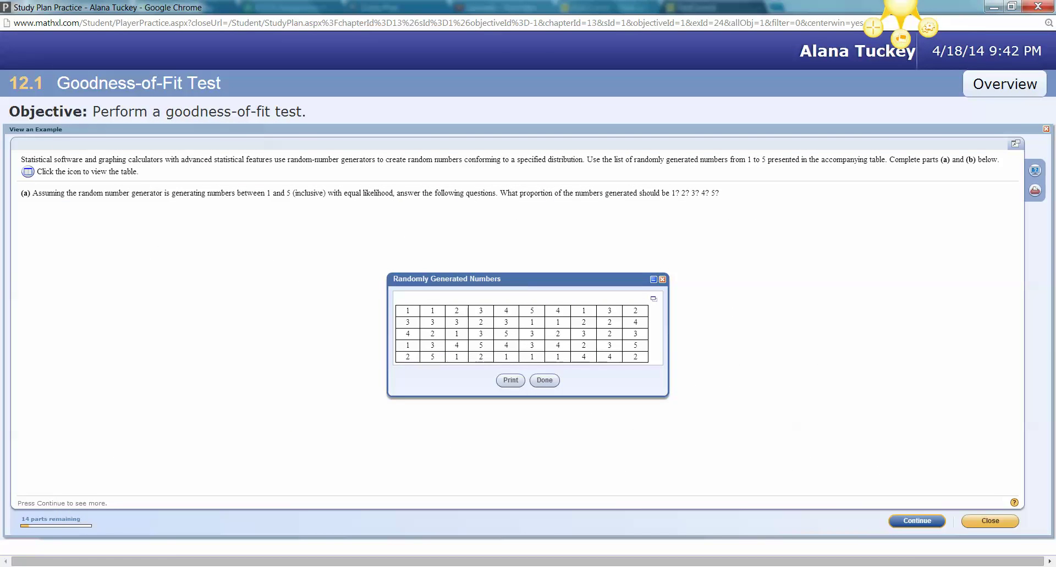
Step: In StatCrunch, enter 11, 12 and 13 in rows 1 to 3 of the Observed column
{"action": "left_click", "coordinate": [162, 566]}
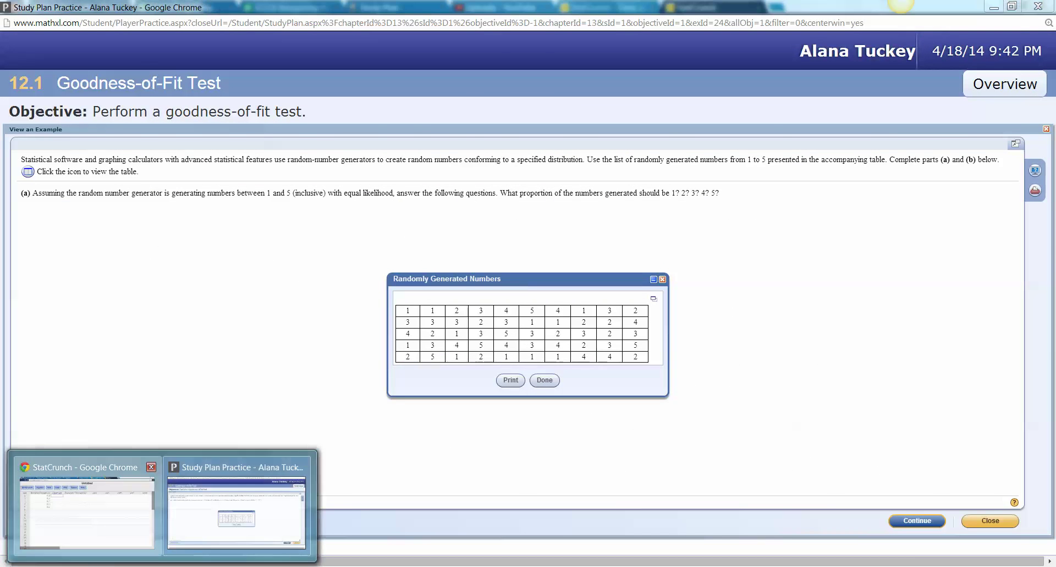
{"action": "left_click", "coordinate": [87, 506]}
{"action": "type", "text": "11"}
{"action": "key", "text": "Return"}
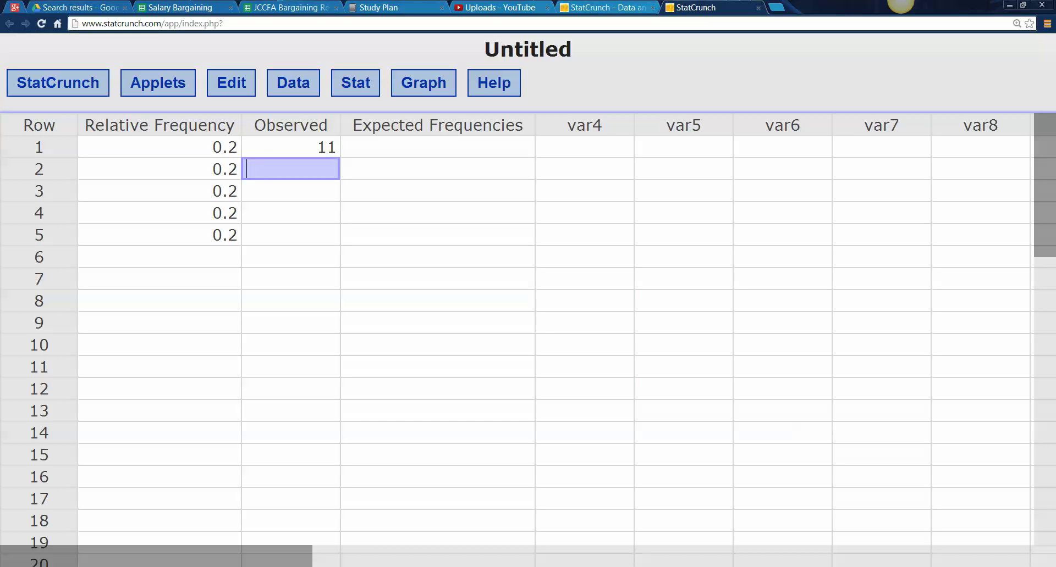
{"action": "type", "text": "12"}
{"action": "key", "text": "Return"}
{"action": "type", "text": "13"}
{"action": "key", "text": "Return"}
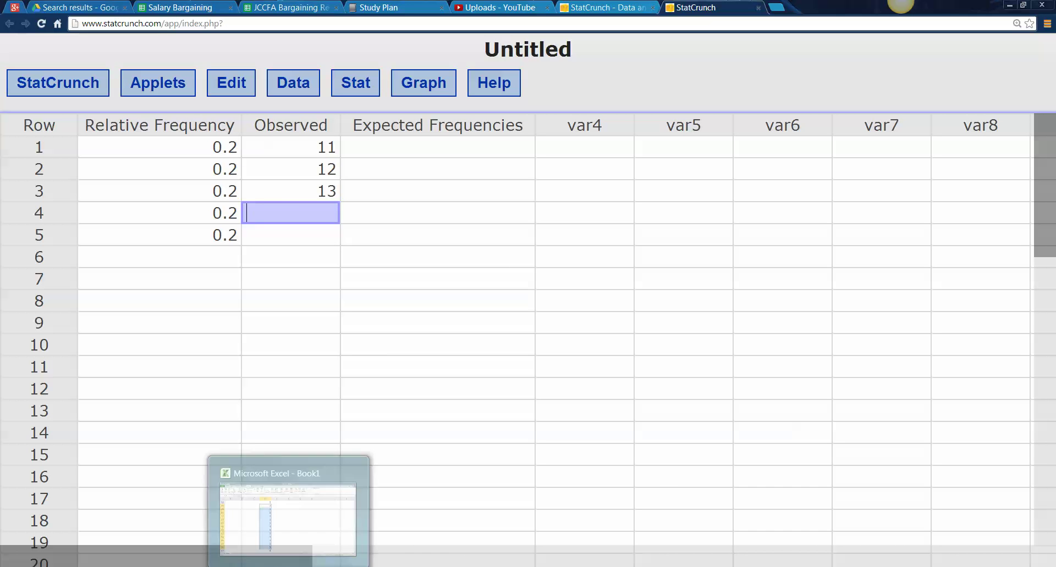
Step: Back in Excel, count the 4s and 5s in column D by selecting D37:D45 and D46:D50 in turn
{"action": "left_click", "coordinate": [289, 566]}
{"action": "scroll", "coordinate": [353, 338], "scroll_direction": "down", "scroll_amount": 5}
{"action": "scroll", "coordinate": [353, 339], "scroll_direction": "up", "scroll_amount": 1}
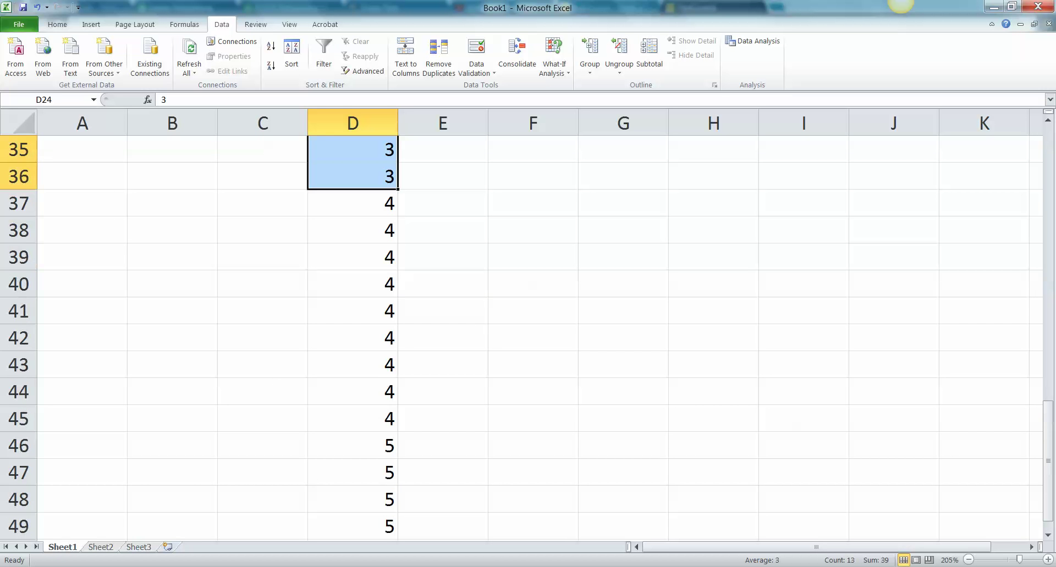
{"action": "left_click_drag", "start_coordinate": [353, 203], "coordinate": [353, 419]}
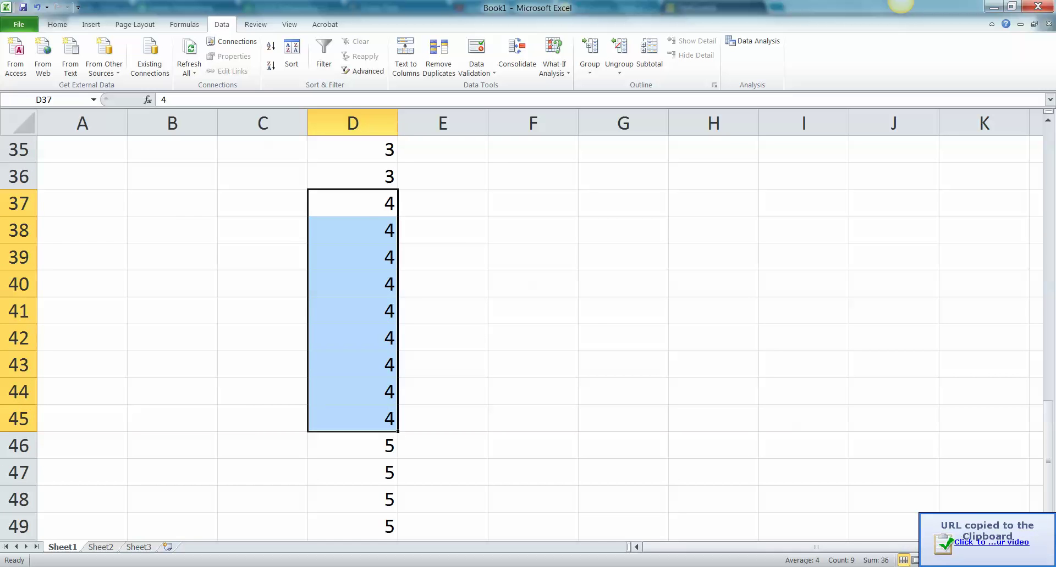
{"action": "scroll", "coordinate": [528, 330], "scroll_direction": "down", "scroll_amount": 3}
{"action": "left_click_drag", "start_coordinate": [352, 203], "coordinate": [352, 311]}
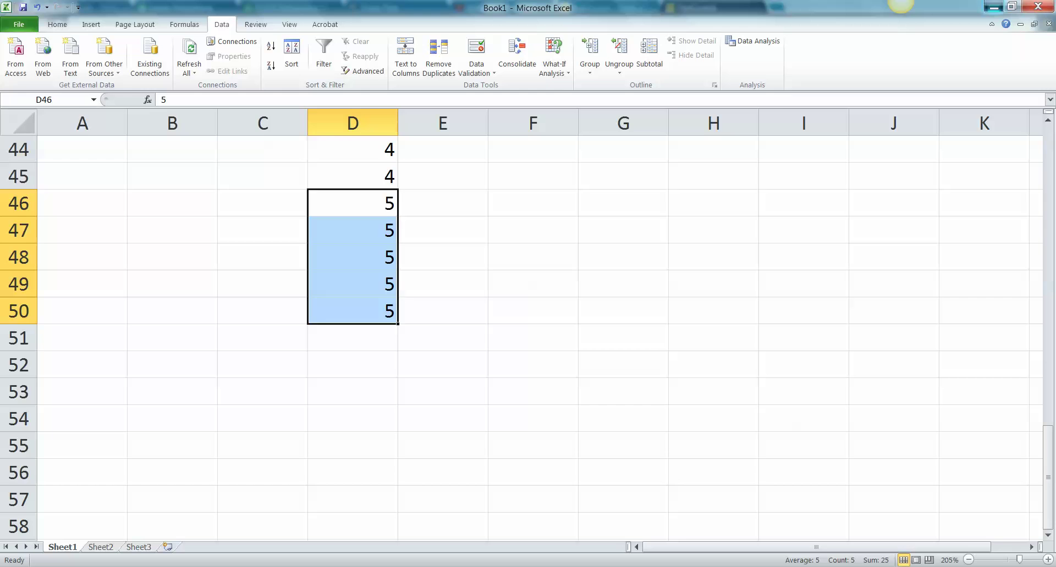
Step: Return to StatCrunch and enter 9 in row 4 and 5 in row 5 of the Observed column
{"action": "left_click", "coordinate": [993, 7]}
{"action": "type", "text": "9"}
{"action": "key", "text": "Return"}
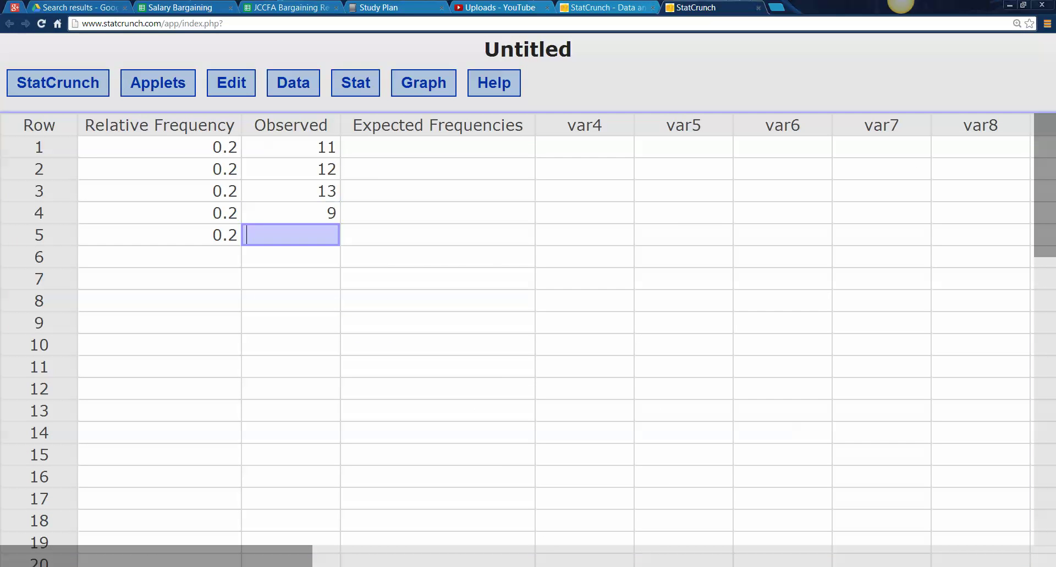
{"action": "type", "text": "4"}
{"action": "key", "text": "Return"}
{"action": "key", "text": "Up"}
{"action": "key", "text": "BackSpace"}
{"action": "type", "text": "5"}
{"action": "key", "text": "Return"}
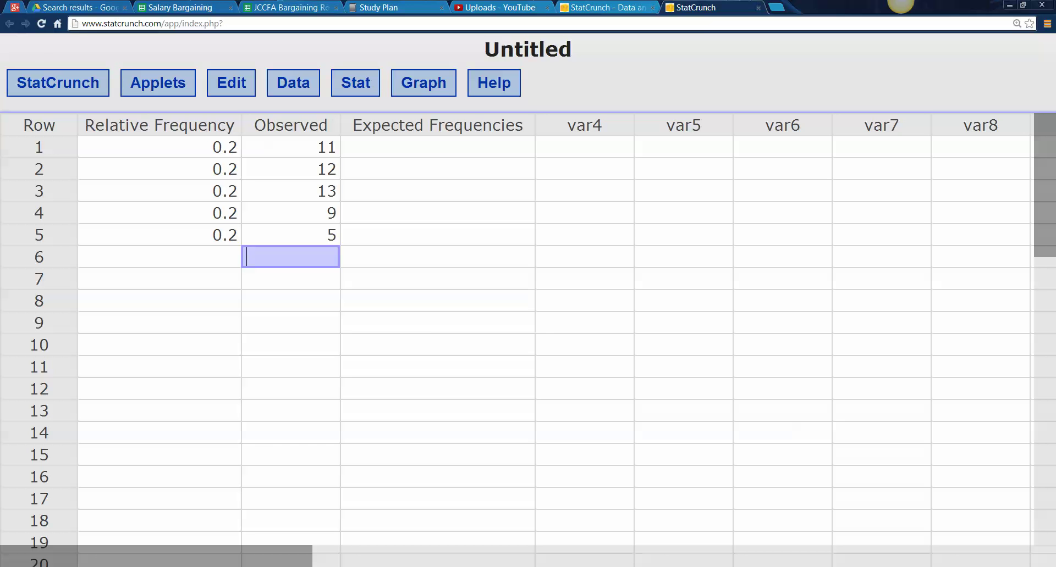
Step: Switch to Excel and count all the random numbers in column D by selecting D1:D50
{"action": "key", "text": "alt+Tab"}
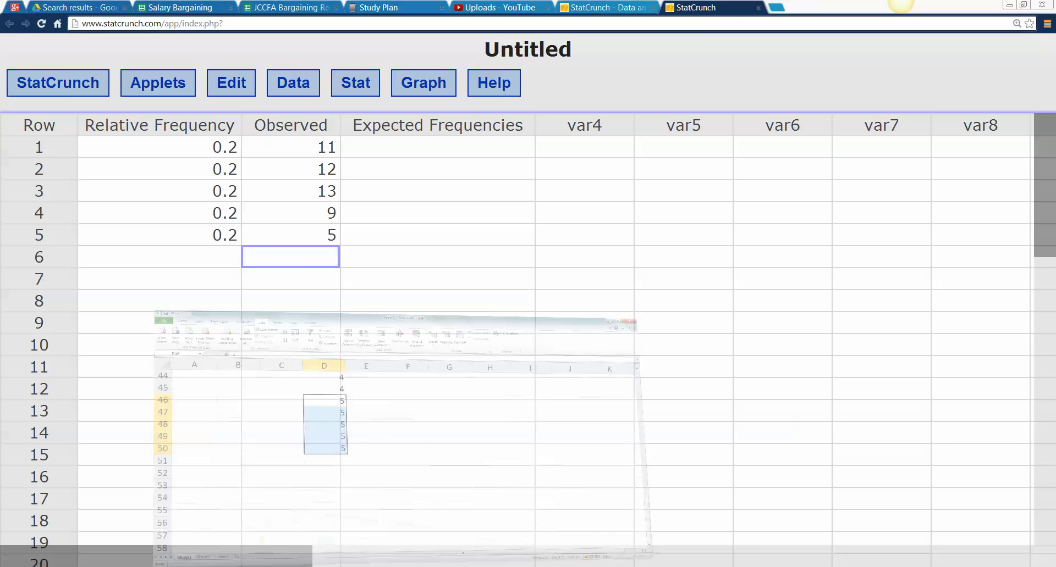
{"action": "left_click", "coordinate": [352, 311]}
{"action": "scroll", "coordinate": [352, 311], "scroll_direction": "up", "scroll_amount": 15}
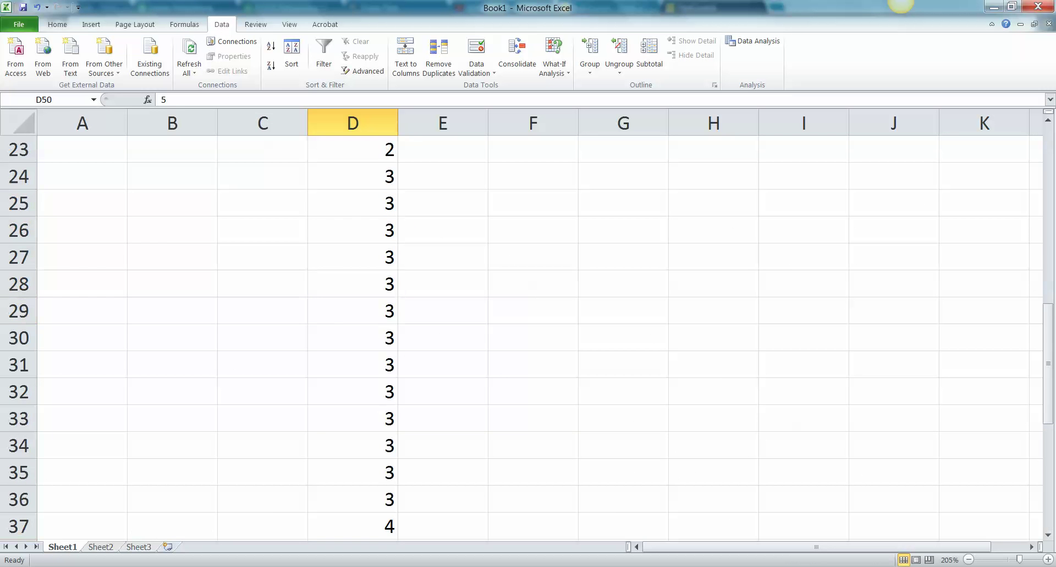
{"action": "left_click_drag", "start_coordinate": [353, 149], "coordinate": [397, 458]}
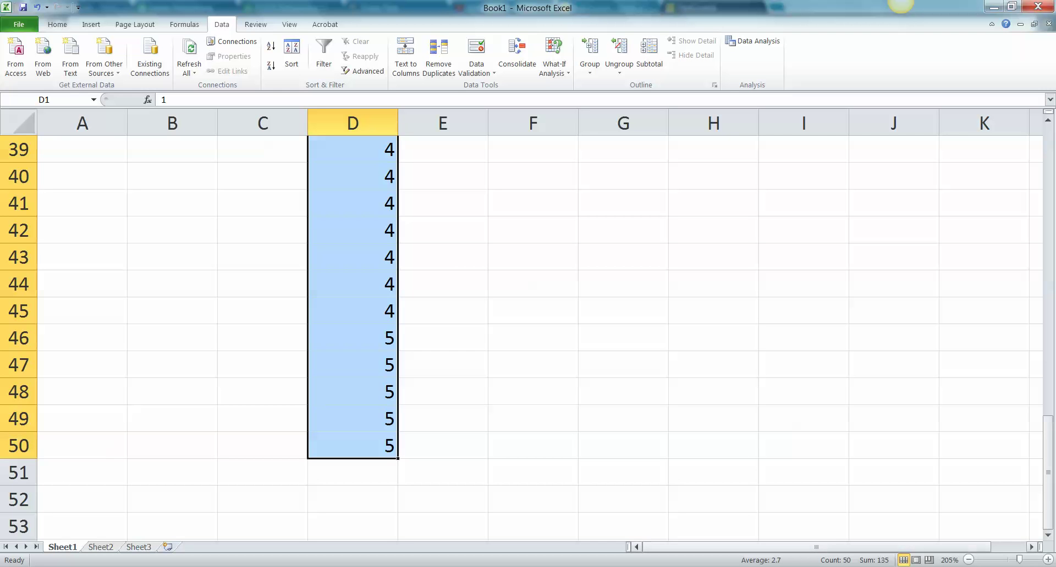
Step: Switch to the Study Plan example window and close the Randomly Generated Numbers table
{"action": "left_click", "coordinate": [994, 6]}
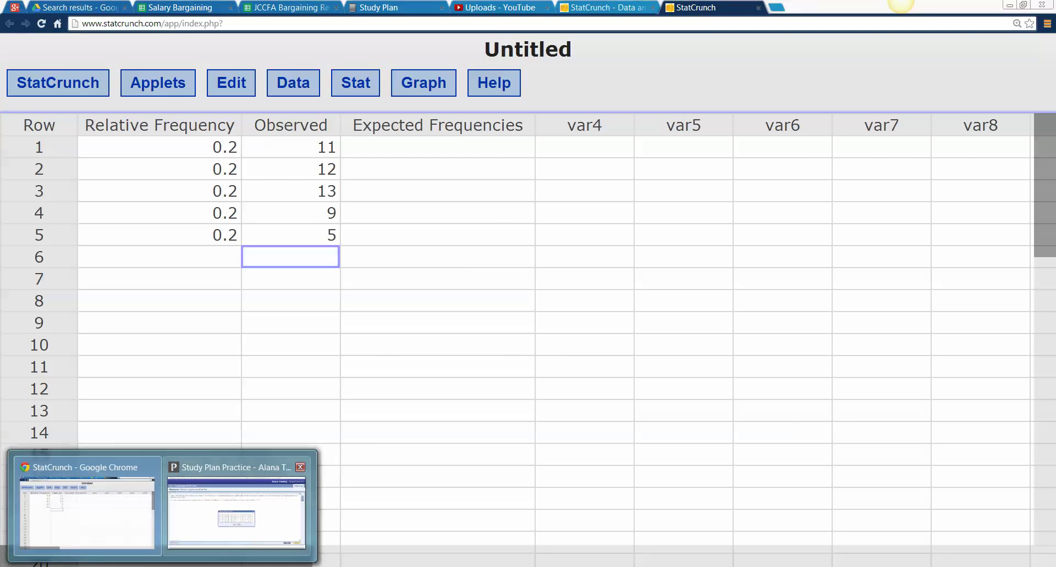
{"action": "left_click", "coordinate": [237, 506]}
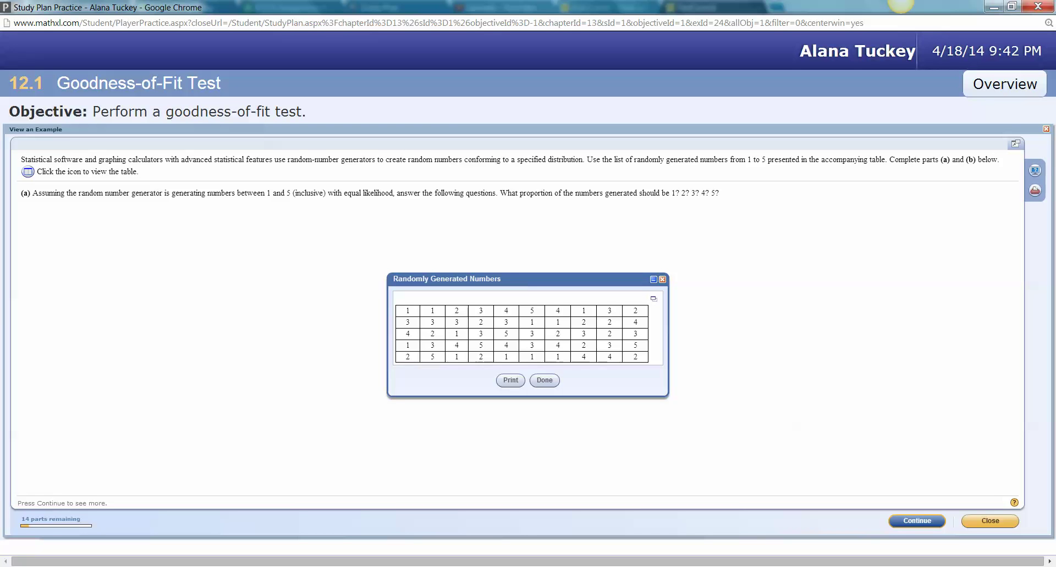
{"action": "left_click", "coordinate": [544, 380]}
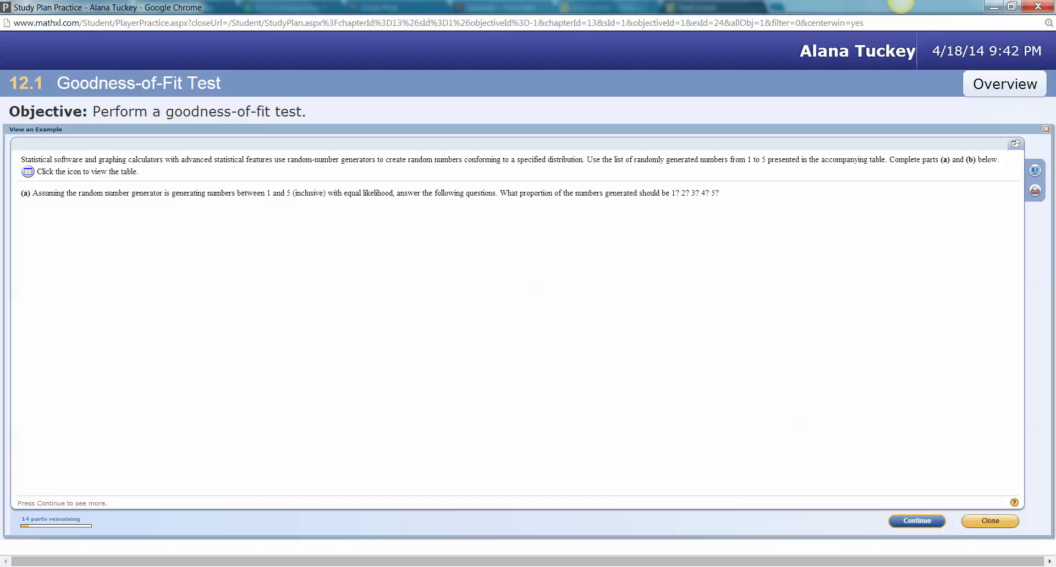
Step: Back in Excel, enter the proportion 0.2 in F1 and the sample size 50 in G1
{"action": "left_click", "coordinate": [162, 566]}
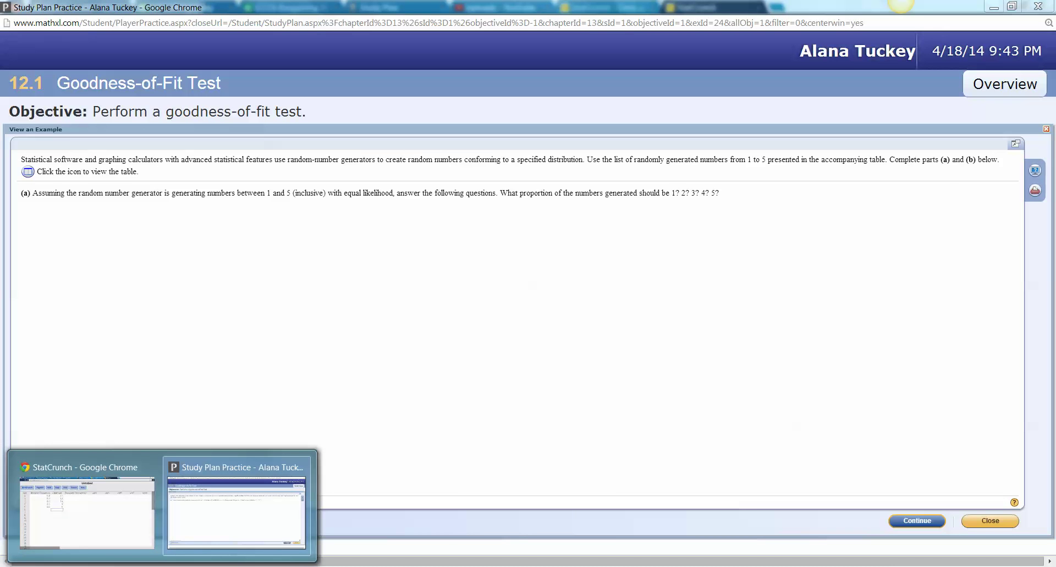
{"action": "left_click", "coordinate": [291, 566]}
{"action": "scroll", "coordinate": [528, 330], "scroll_direction": "up", "scroll_amount": 13}
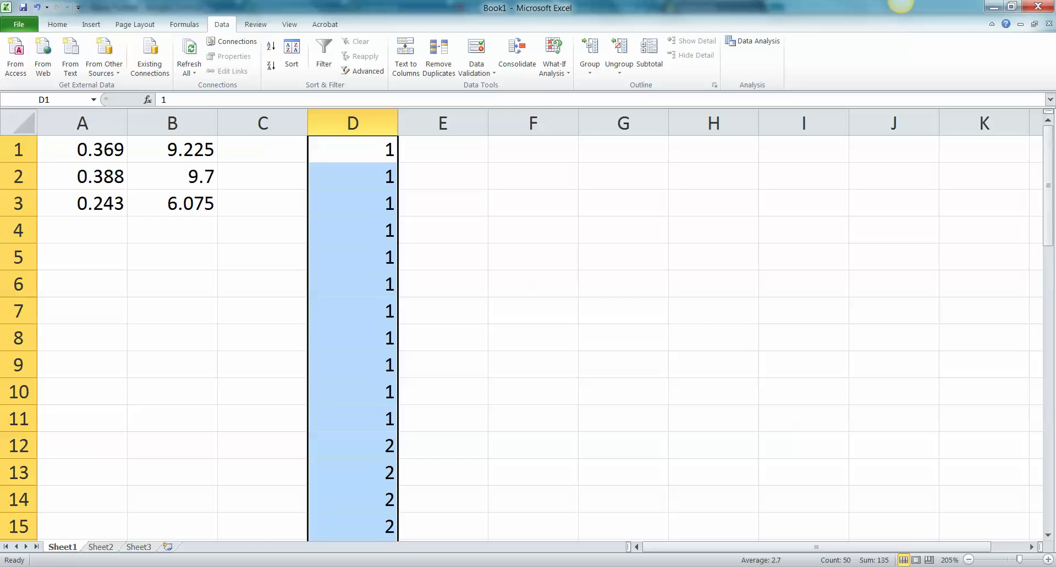
{"action": "left_click", "coordinate": [532, 149]}
{"action": "type", "text": "0.2"}
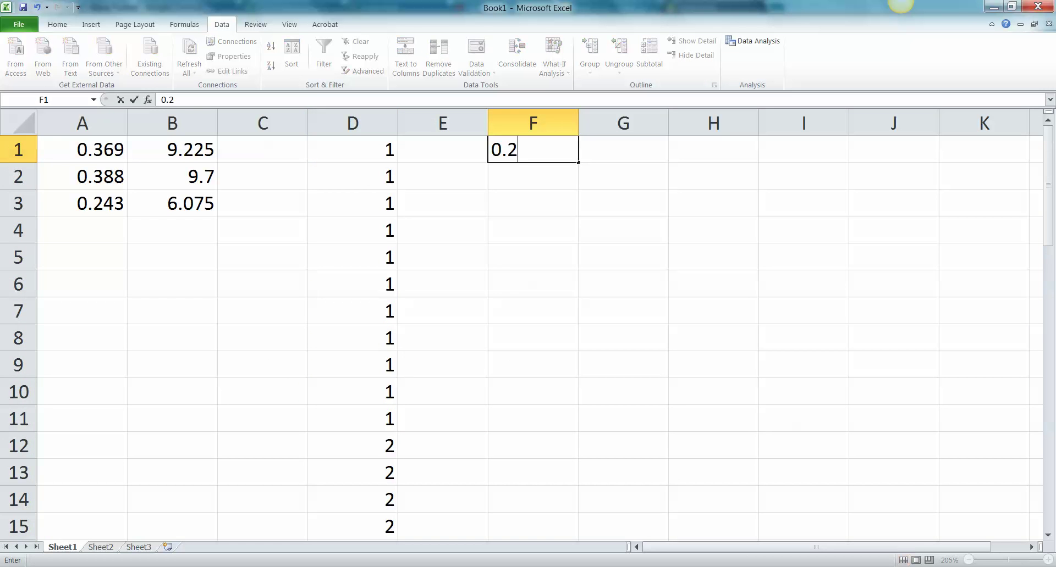
{"action": "key", "text": "Return"}
{"action": "key", "text": "Right"}
{"action": "key", "text": "Up"}
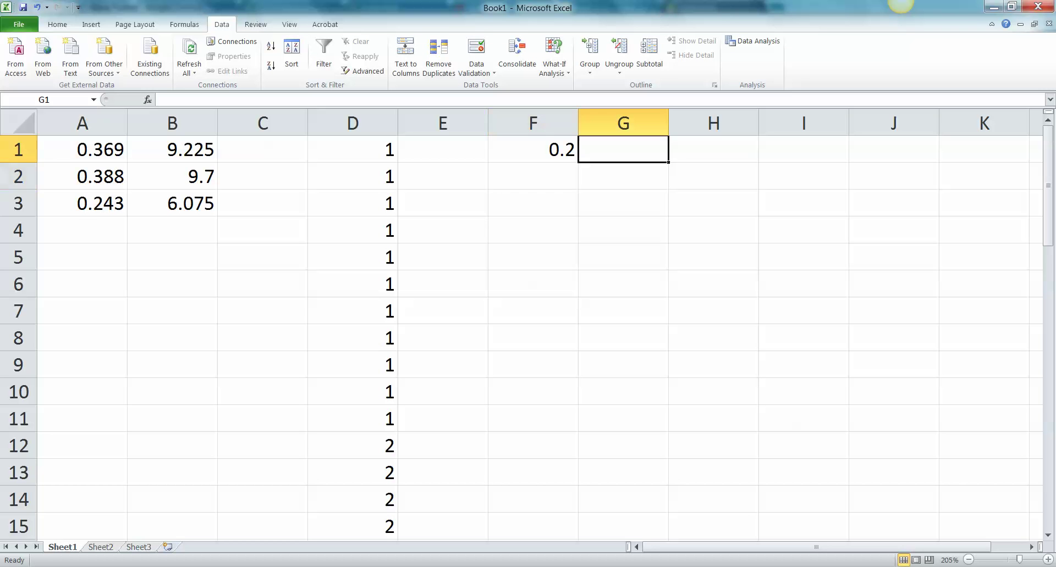
{"action": "type", "text": "50"}
{"action": "key", "text": "Return"}
{"action": "key", "text": "Left"}
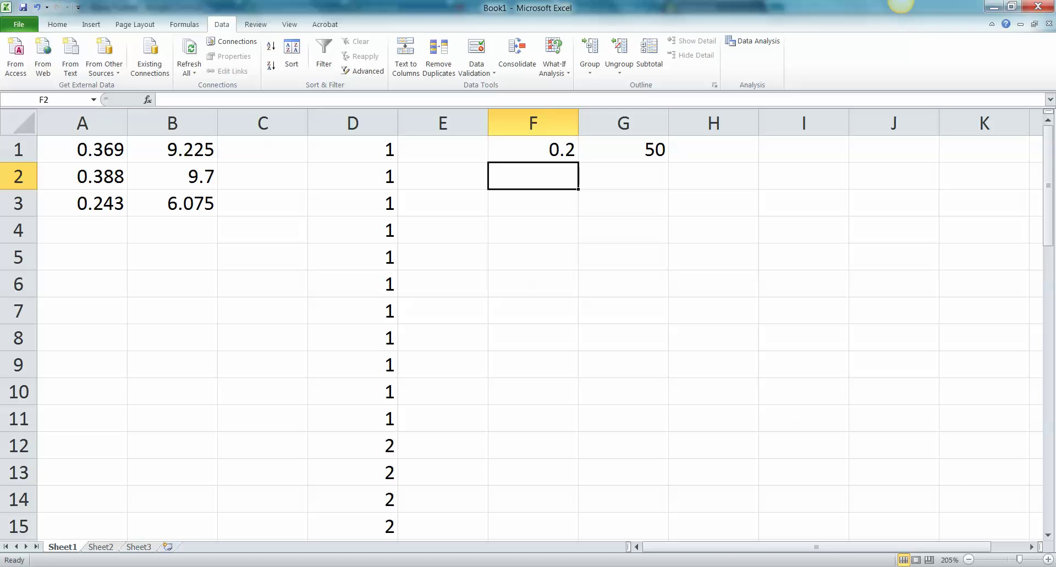
Step: Label the cells beneath row 1 with p in F2, n in G2 and exp in H2
{"action": "type", "text": "p"}
{"action": "key", "text": "Right"}
{"action": "type", "text": "n"}
{"action": "key", "text": "Left"}
{"action": "key", "text": "Right"}
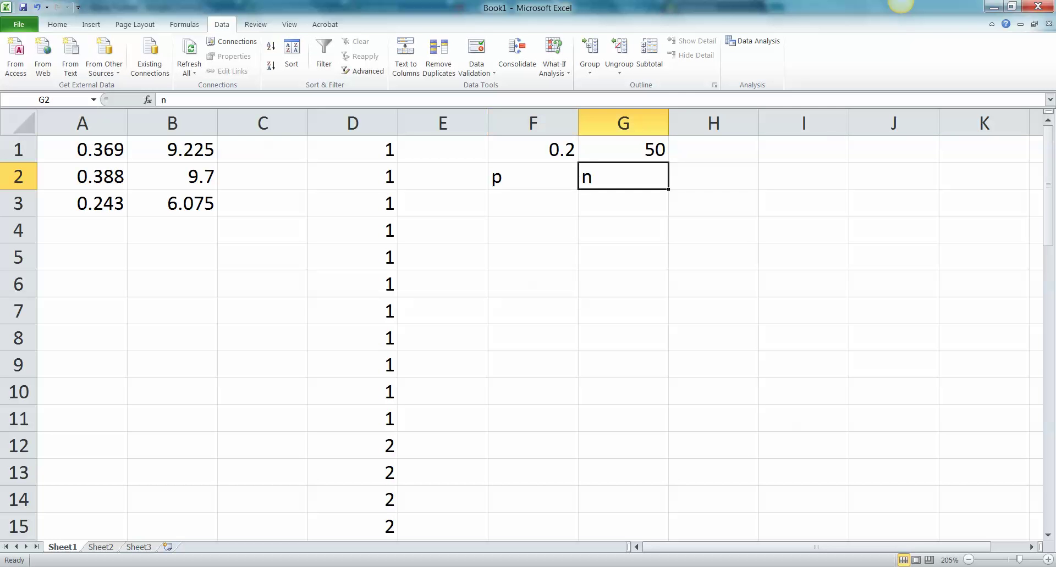
{"action": "key", "text": "Right"}
{"action": "key", "text": "Down"}
{"action": "key", "text": "Up"}
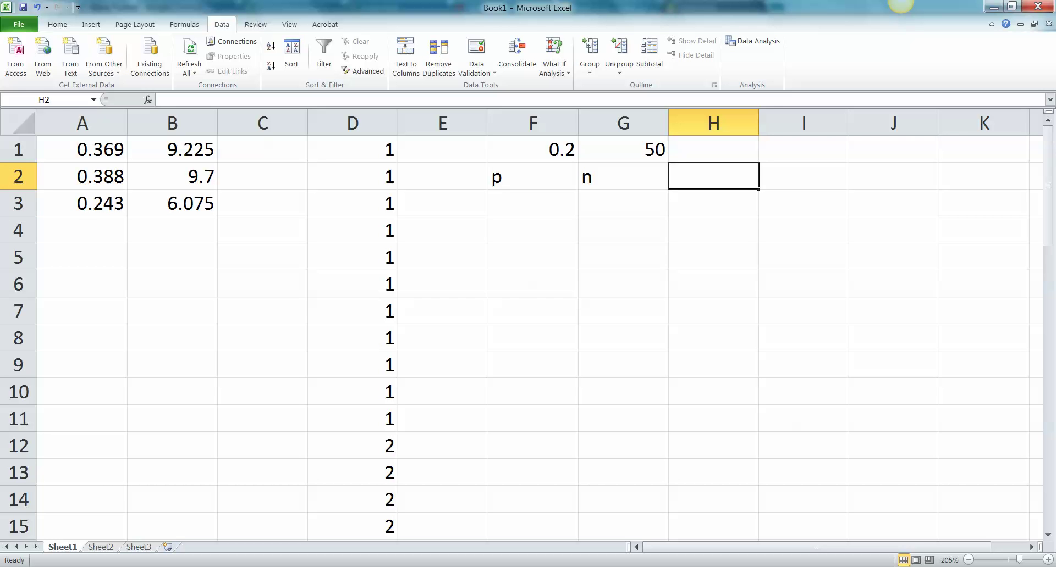
{"action": "type", "text": "exp"}
Step: Calculate the expected frequency in H1 with the formula =F1*G1
{"action": "key", "text": "Up"}
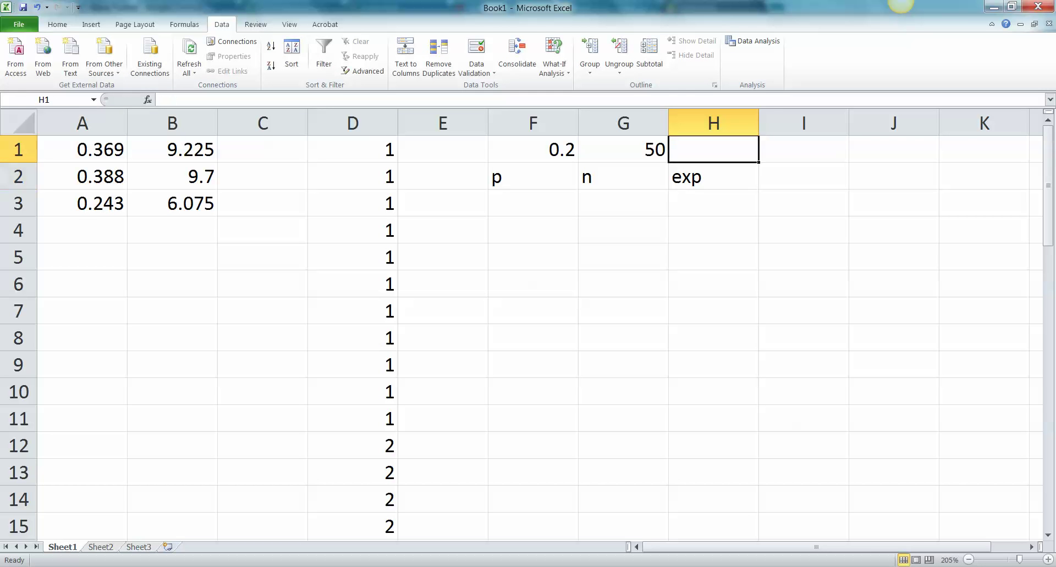
{"action": "type", "text": "=F1*"}
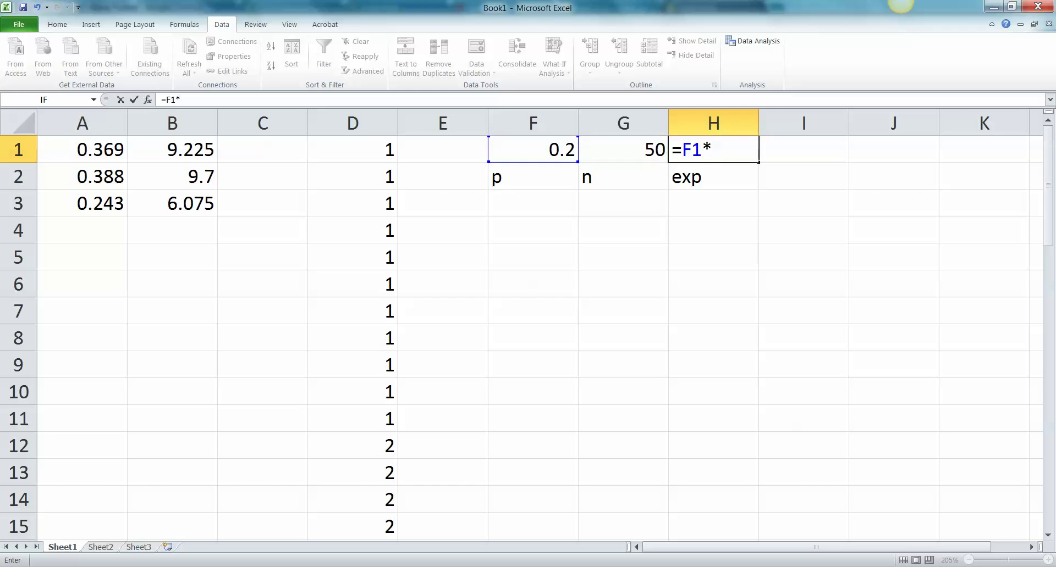
{"action": "type", "text": "G1"}
{"action": "key", "text": "Return"}
{"action": "key", "text": "Up"}
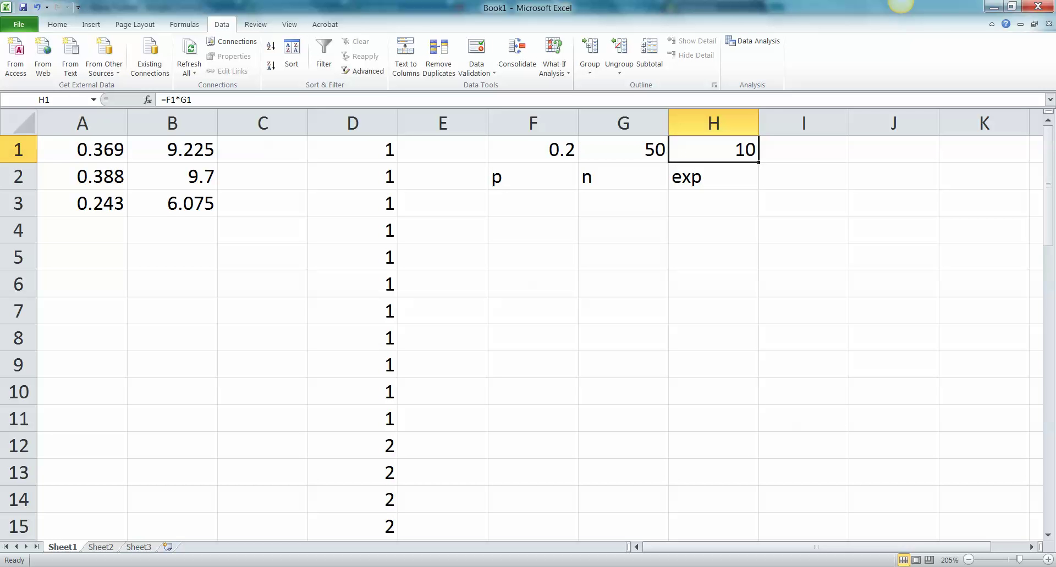
Step: Return to StatCrunch and enter 10 in rows 1 to 5 of the Expected Frequencies column
{"action": "mouse_move", "coordinate": [901, 6]}
{"action": "left_click", "coordinate": [993, 7]}
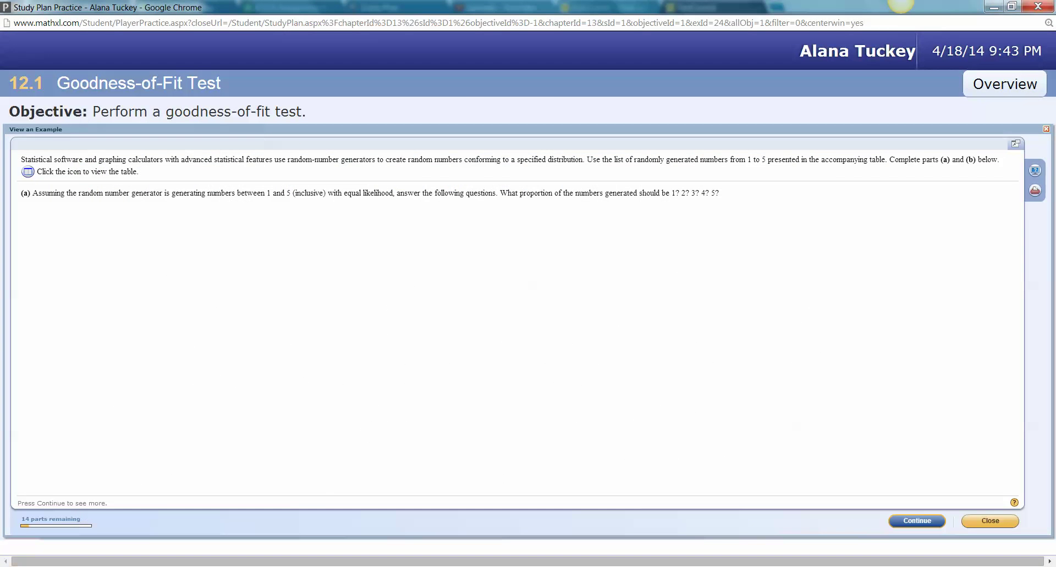
{"action": "mouse_move", "coordinate": [148, 566]}
{"action": "left_click", "coordinate": [88, 512]}
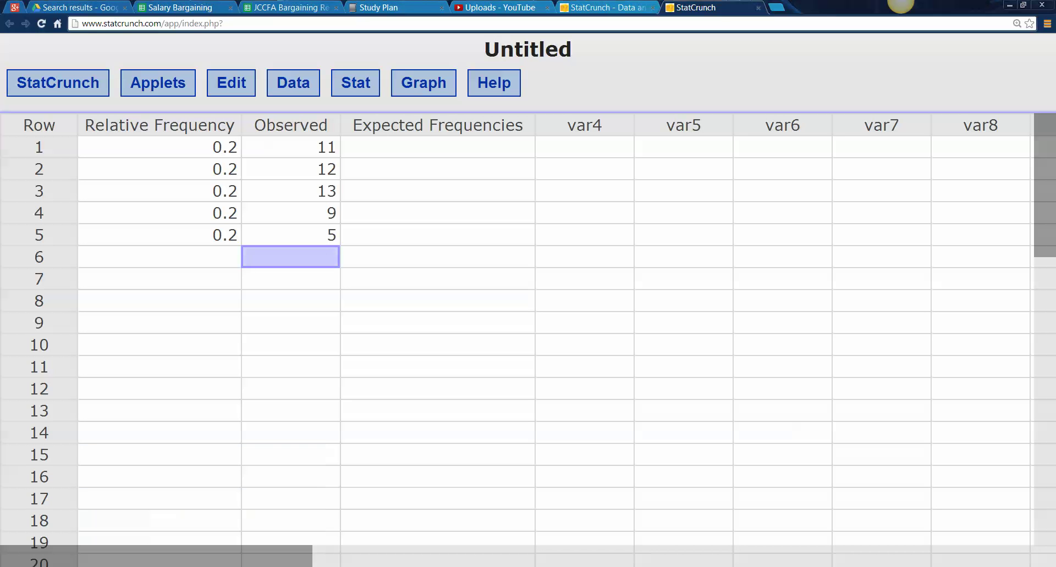
{"action": "key", "text": "Tab"}
{"action": "key", "text": "Return"}
{"action": "type", "text": "10 10 "}
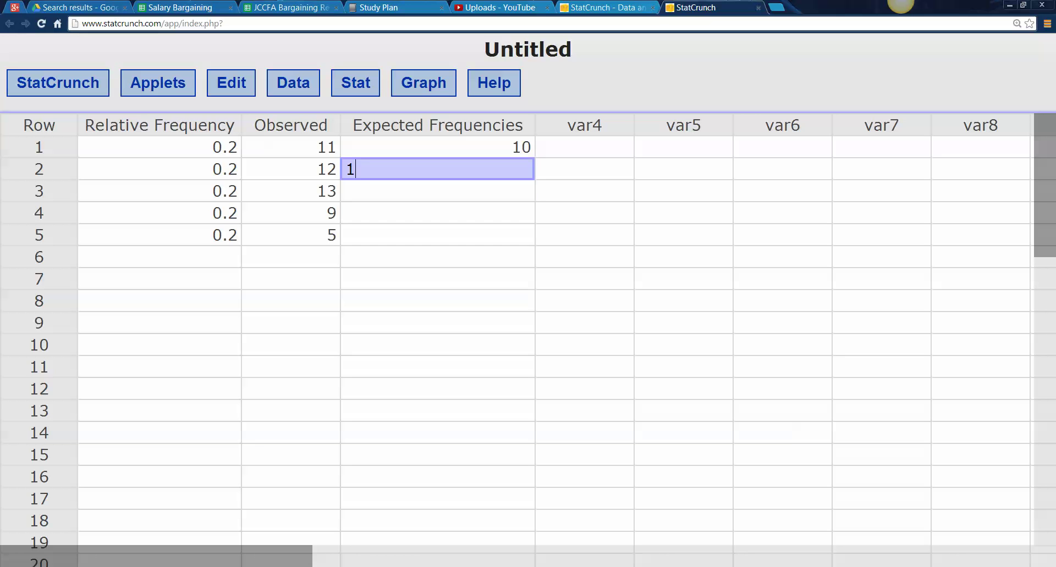
{"action": "type", "text": "10 10 10"}
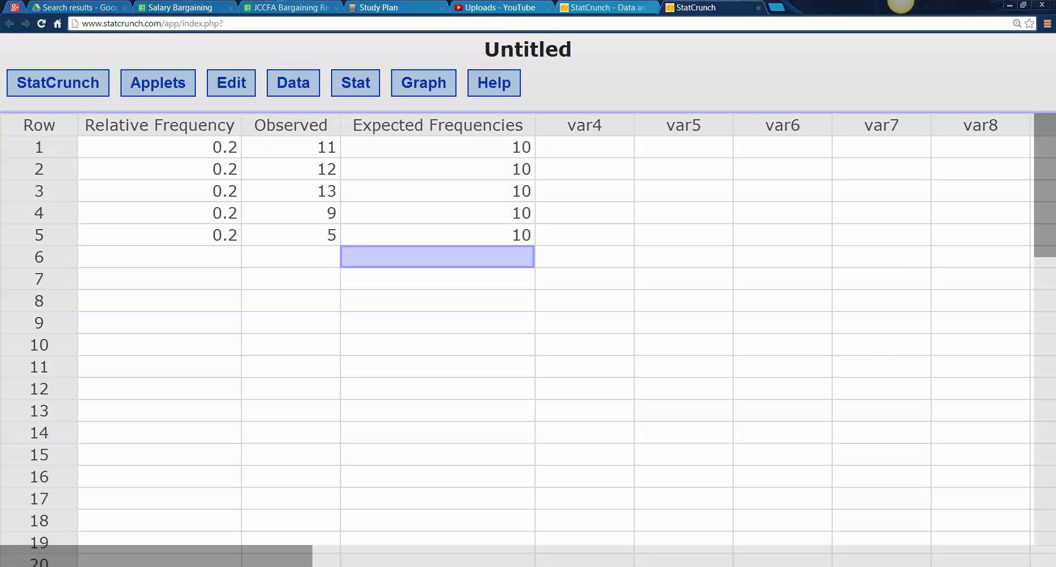
{"action": "left_click_drag", "start_coordinate": [395, 235], "coordinate": [316, 236]}
{"action": "left_click", "coordinate": [413, 301]}
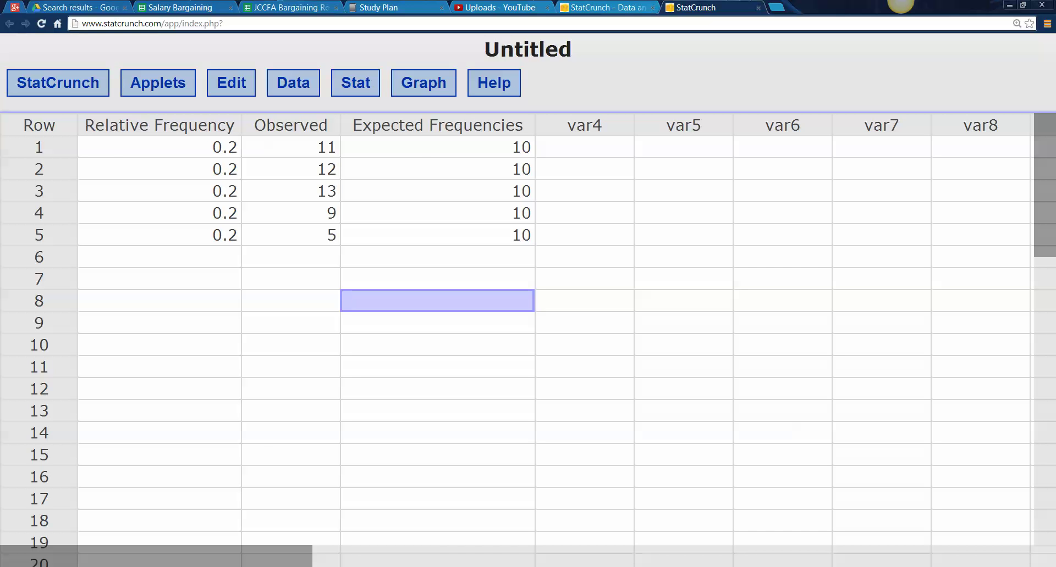
Step: Switch to the Study Plan example and reveal its remaining solution parts one after another until all parts are showing
{"action": "left_click", "coordinate": [162, 566]}
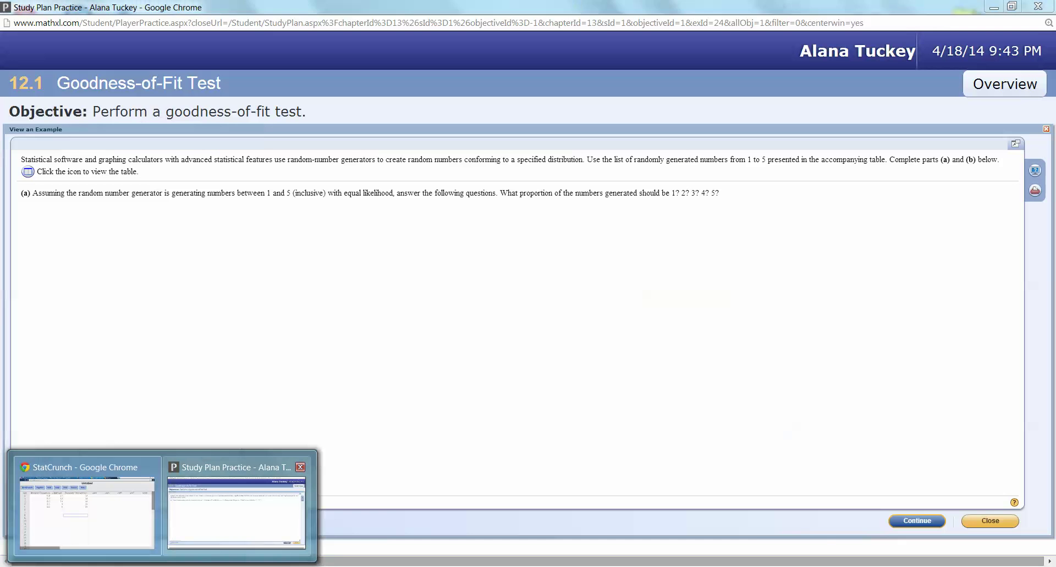
{"action": "left_click", "coordinate": [235, 514]}
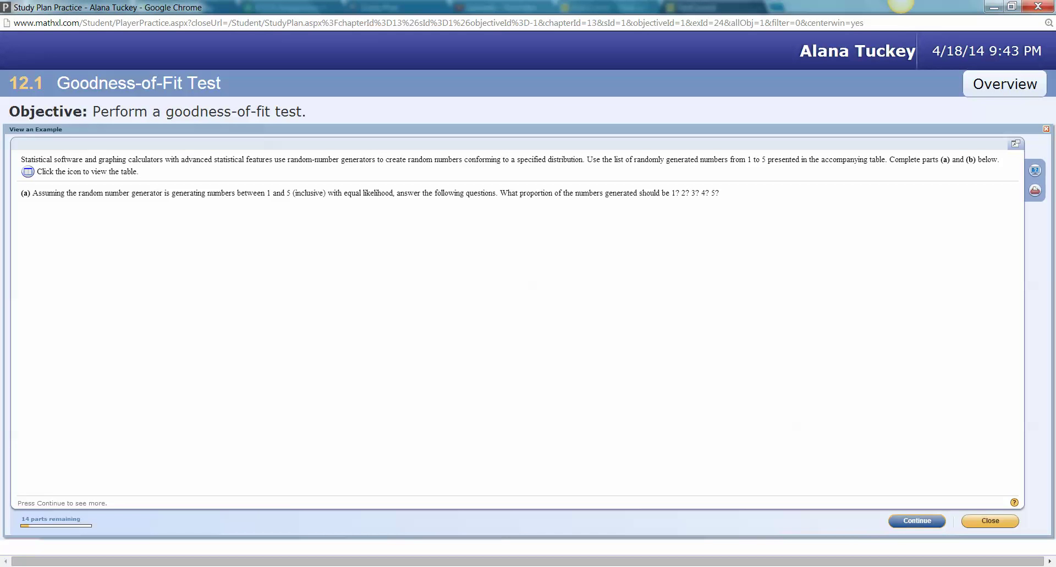
{"action": "left_click", "coordinate": [917, 521]}
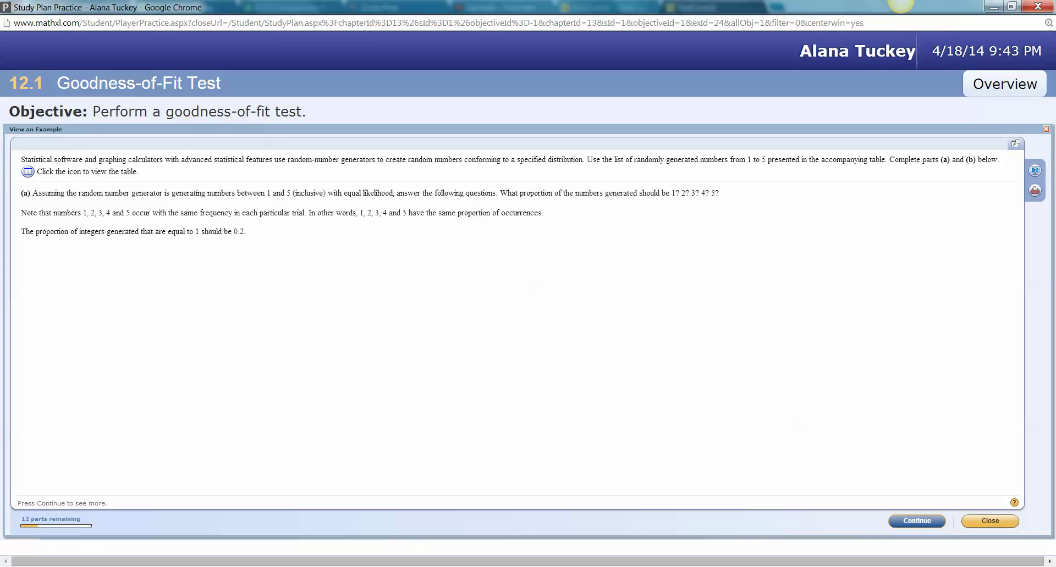
{"action": "left_click", "coordinate": [917, 521]}
{"action": "left_click", "coordinate": [917, 521]}
{"action": "left_click", "coordinate": [917, 520]}
{"action": "left_click", "coordinate": [917, 521]}
{"action": "left_click", "coordinate": [917, 520]}
{"action": "left_click", "coordinate": [917, 520]}
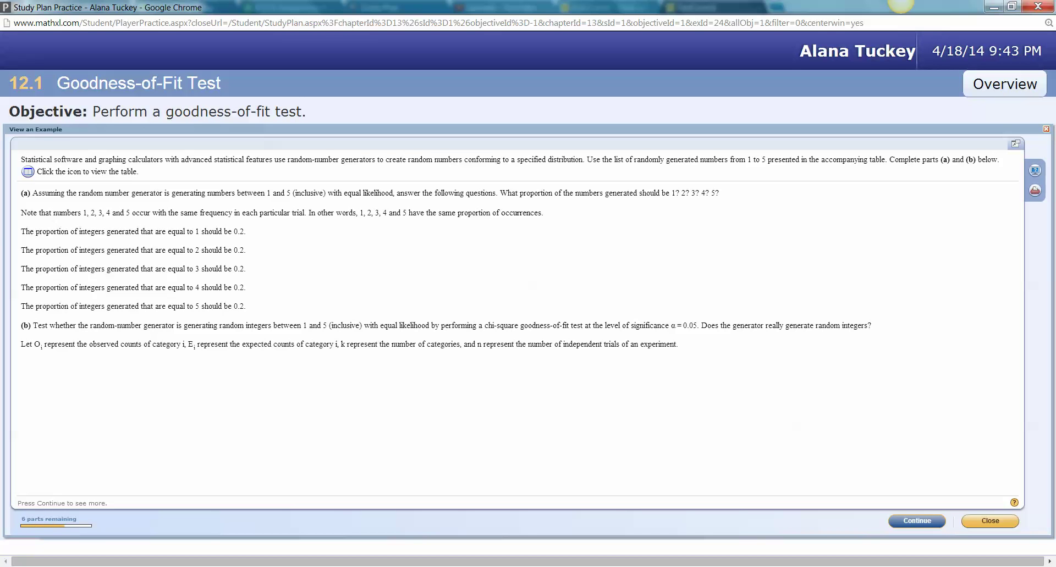
{"action": "left_click", "coordinate": [917, 520]}
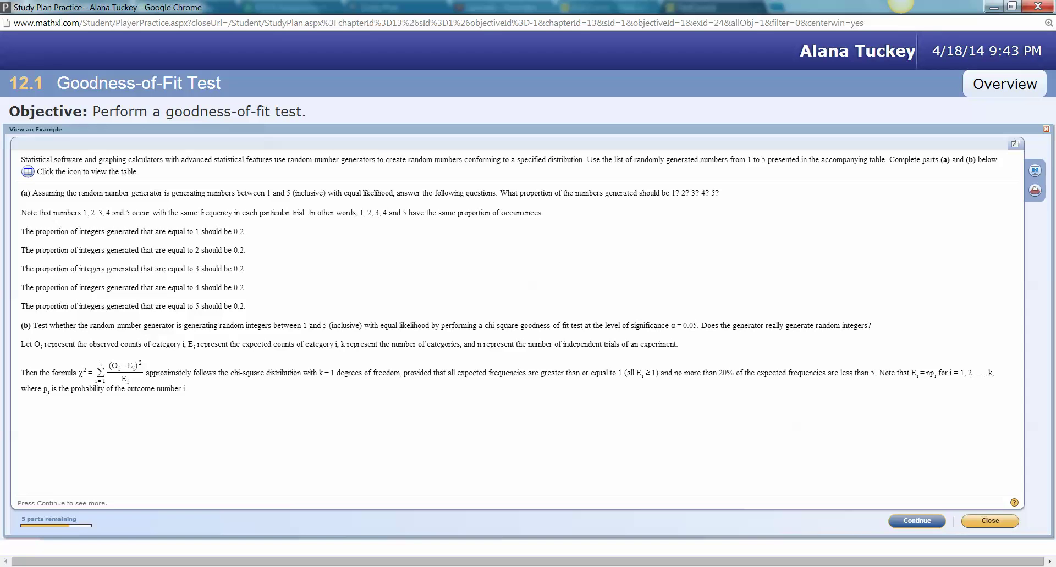
{"action": "left_click", "coordinate": [917, 521]}
{"action": "left_click", "coordinate": [916, 521]}
{"action": "left_click", "coordinate": [917, 521]}
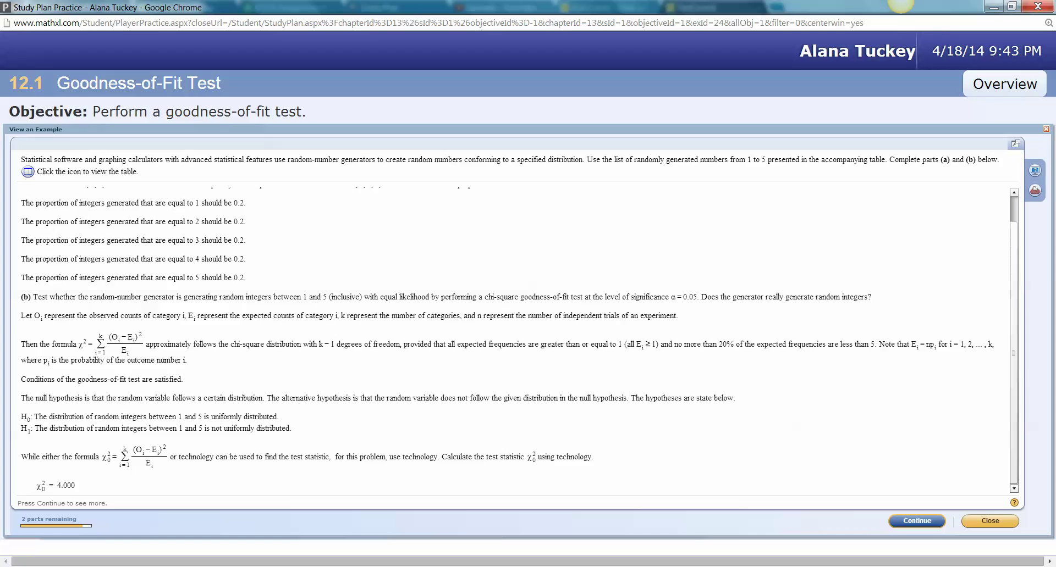
{"action": "left_click", "coordinate": [916, 521]}
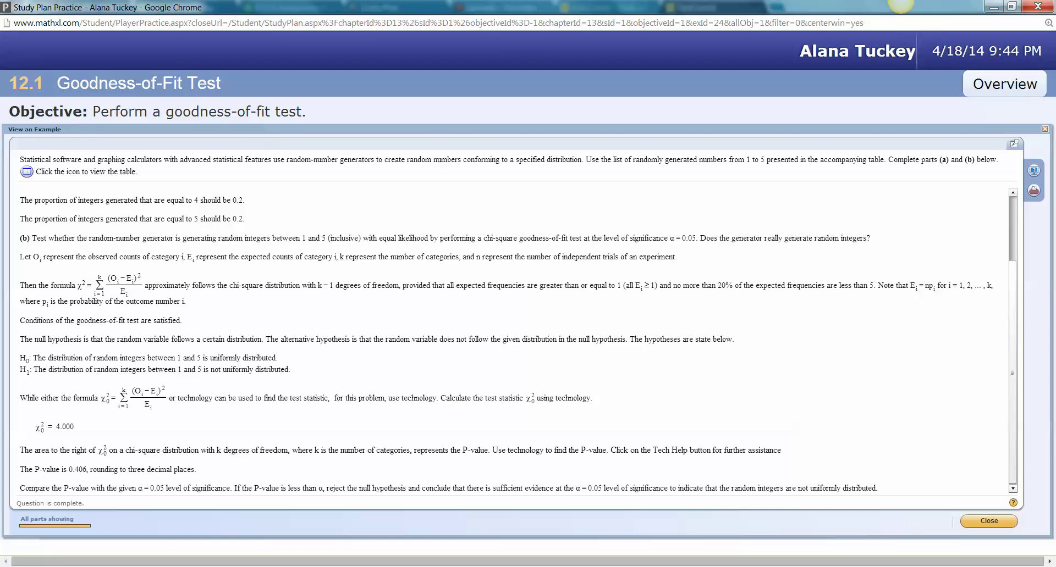
Step: Switch to StatCrunch and run the goodness-of-fit Chi-Square test with Observed as the observed column and Expected Frequencies as the expected column
{"action": "left_click", "coordinate": [132, 566]}
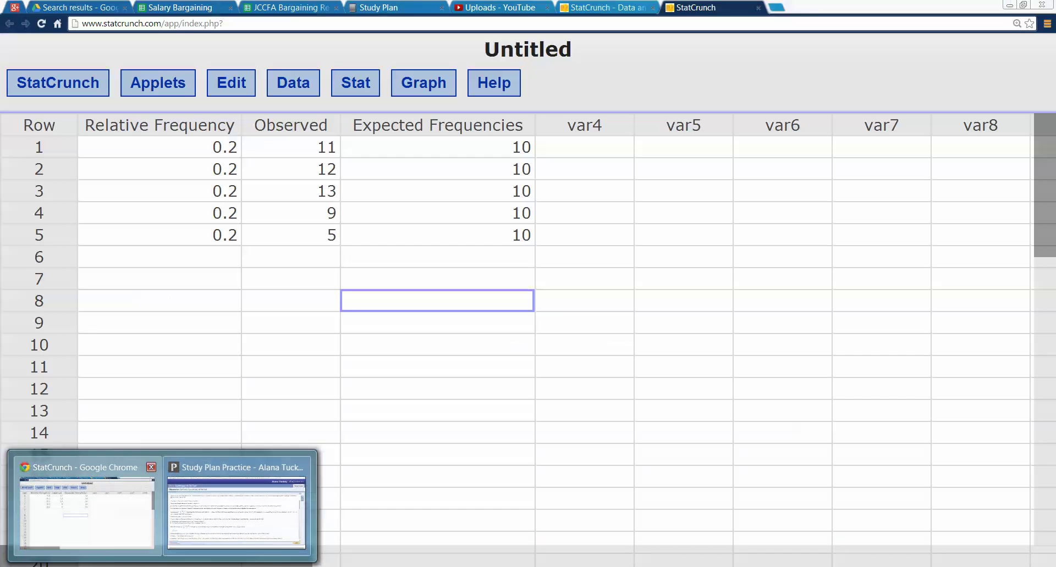
{"action": "left_click", "coordinate": [88, 514]}
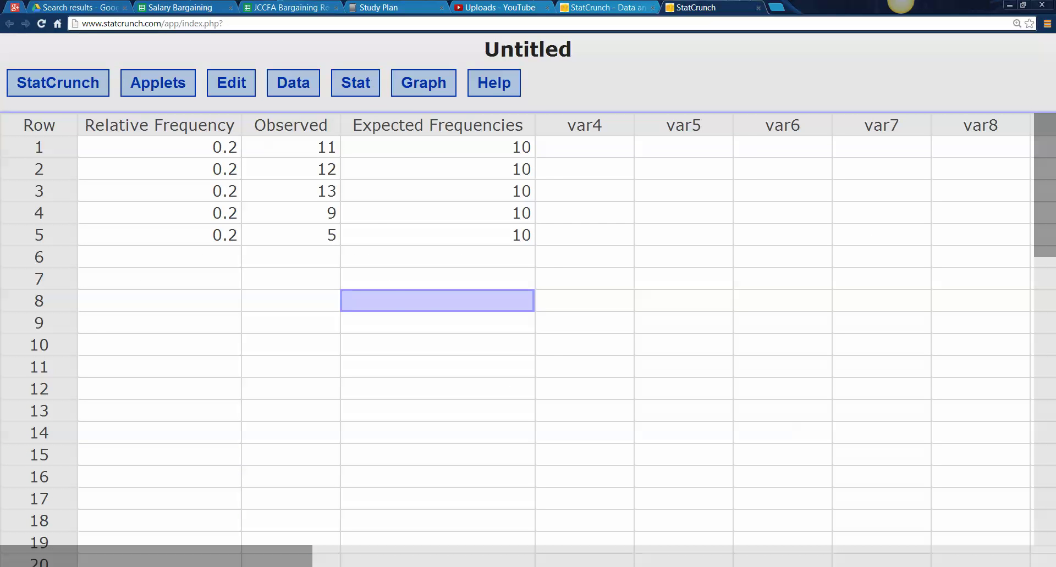
{"action": "left_click", "coordinate": [355, 83]}
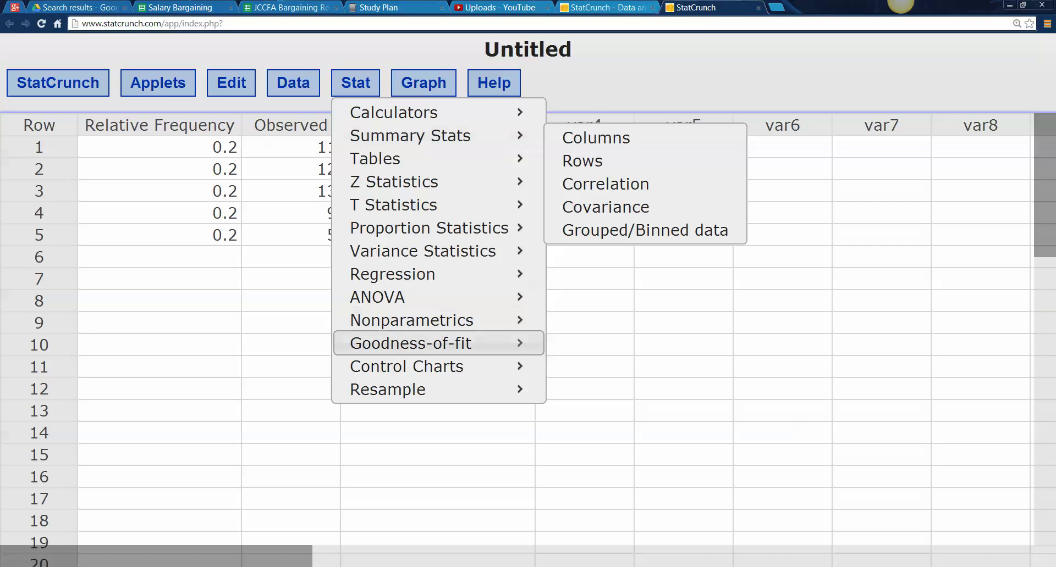
{"action": "mouse_move", "coordinate": [434, 344]}
{"action": "left_click", "coordinate": [623, 346]}
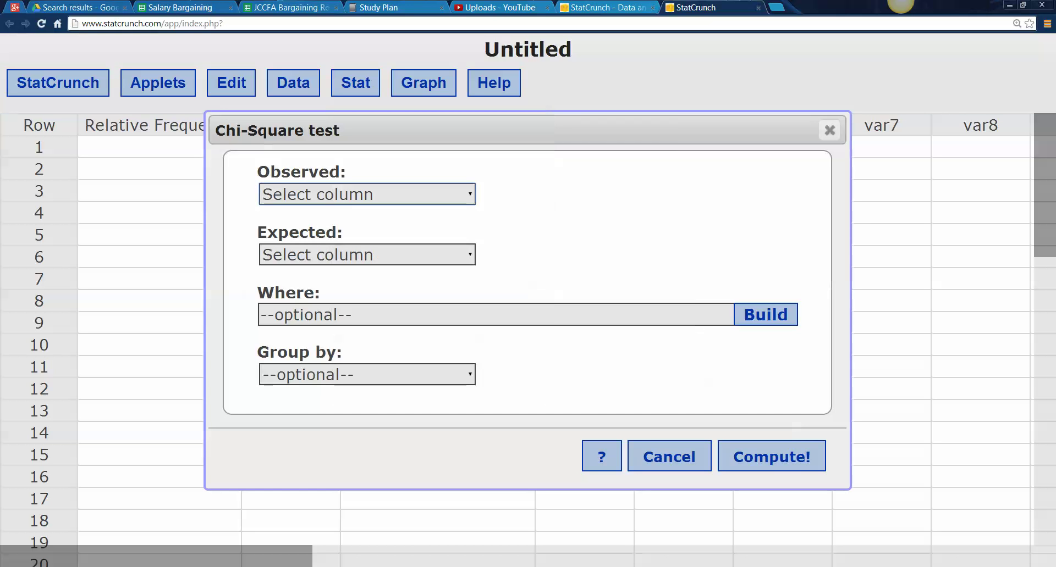
{"action": "left_click", "coordinate": [367, 194]}
{"action": "left_click", "coordinate": [330, 252]}
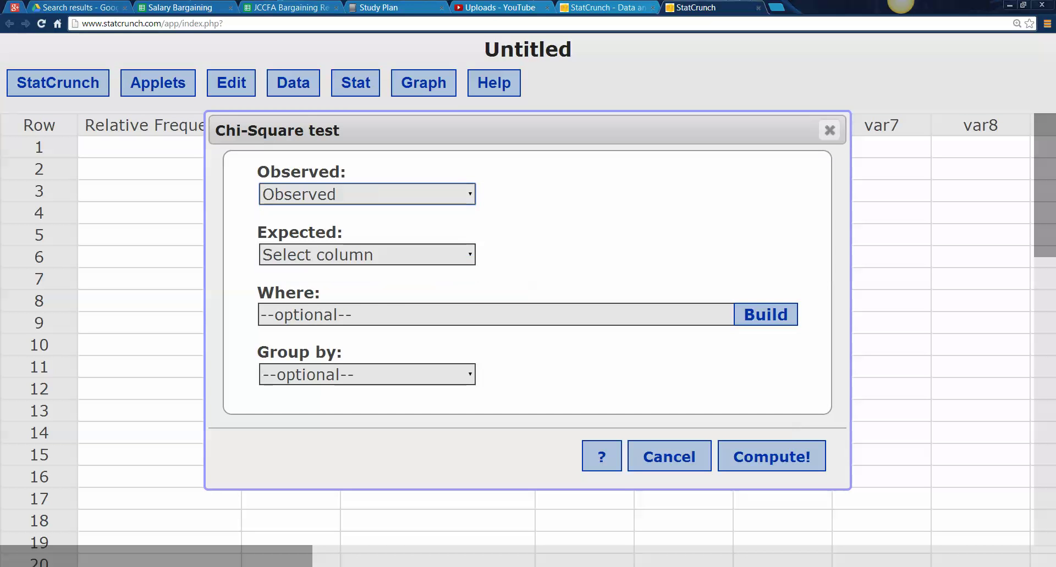
{"action": "left_click", "coordinate": [367, 254]}
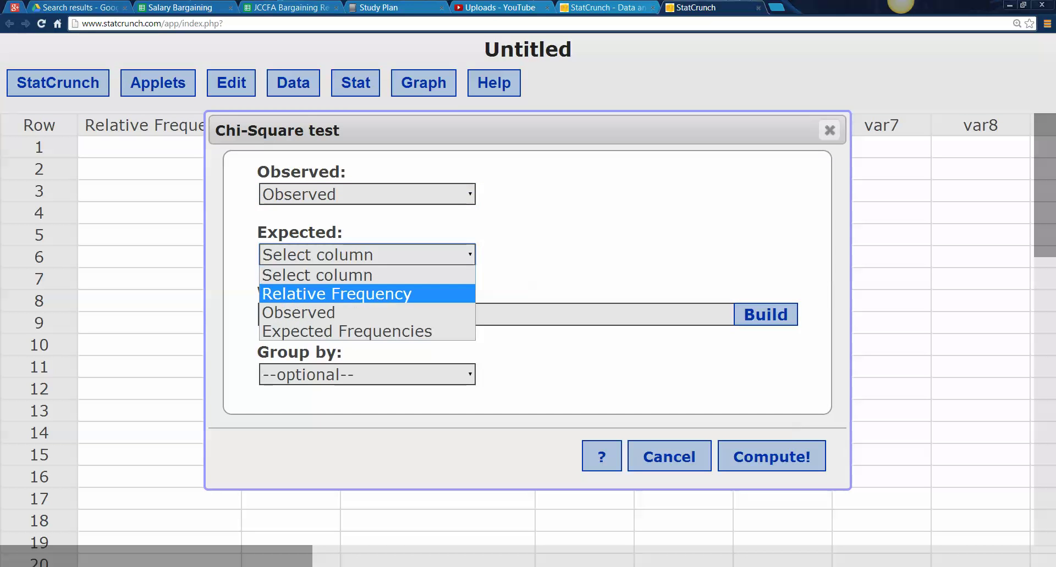
{"action": "left_click", "coordinate": [366, 331]}
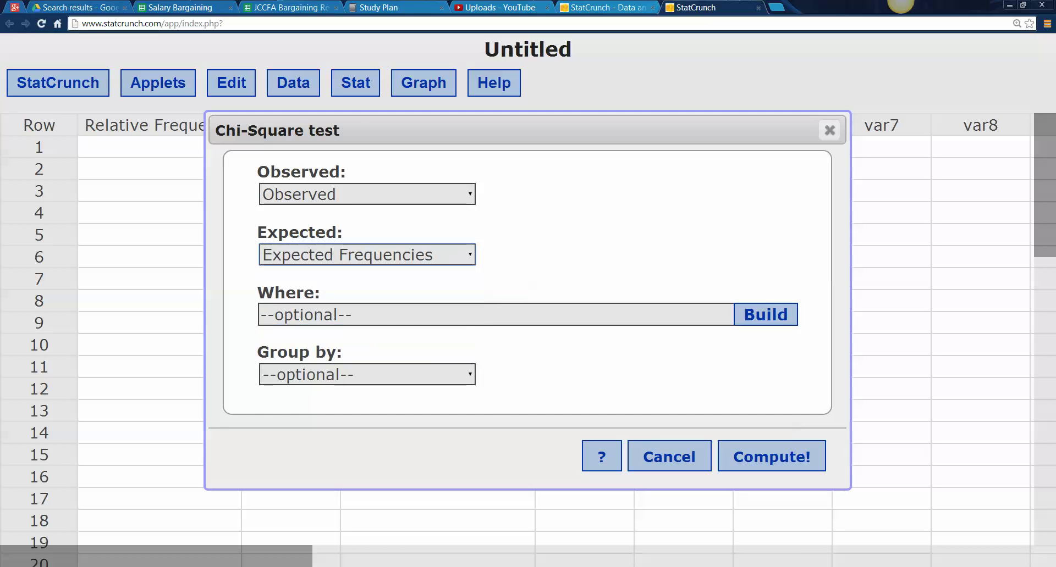
{"action": "left_click", "coordinate": [771, 457]}
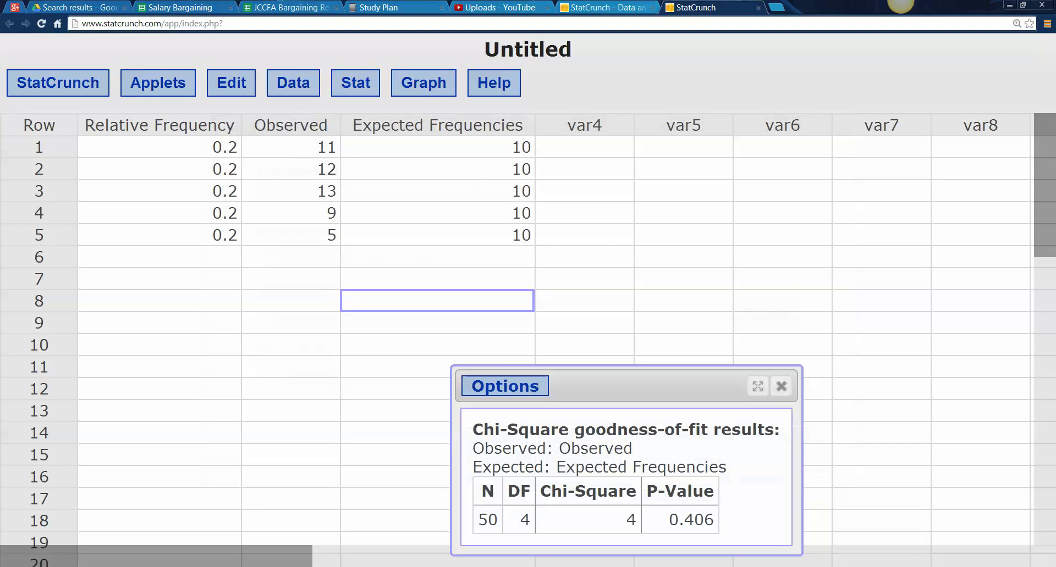
Step: Move the chi-square results beside the data table and compare the test statistic and P-value with the Study Plan solution
{"action": "left_click_drag", "start_coordinate": [649, 386], "coordinate": [754, 186]}
{"action": "left_click_drag", "start_coordinate": [731, 290], "coordinate": [809, 319]}
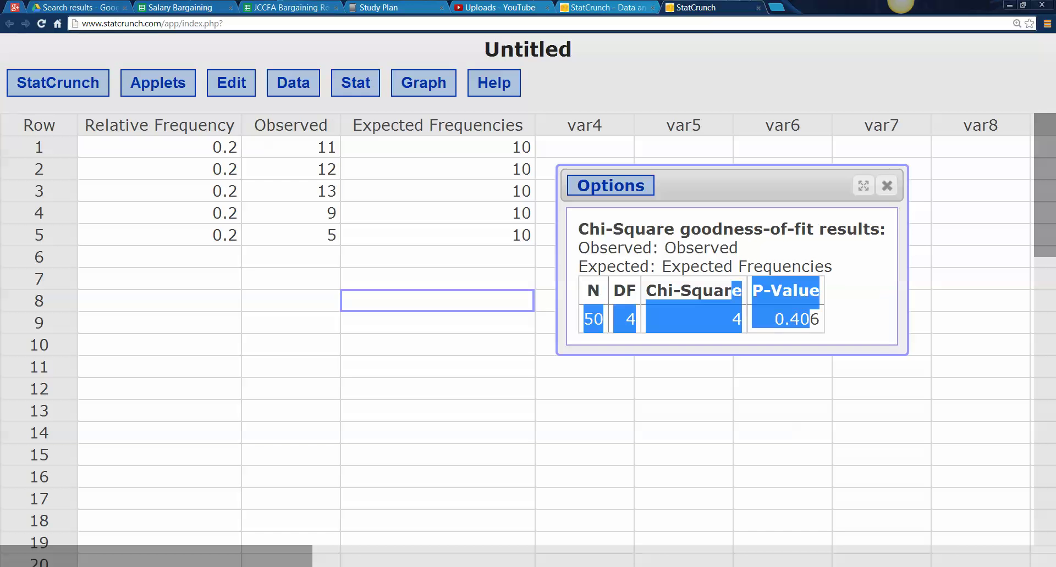
{"action": "left_click", "coordinate": [121, 566]}
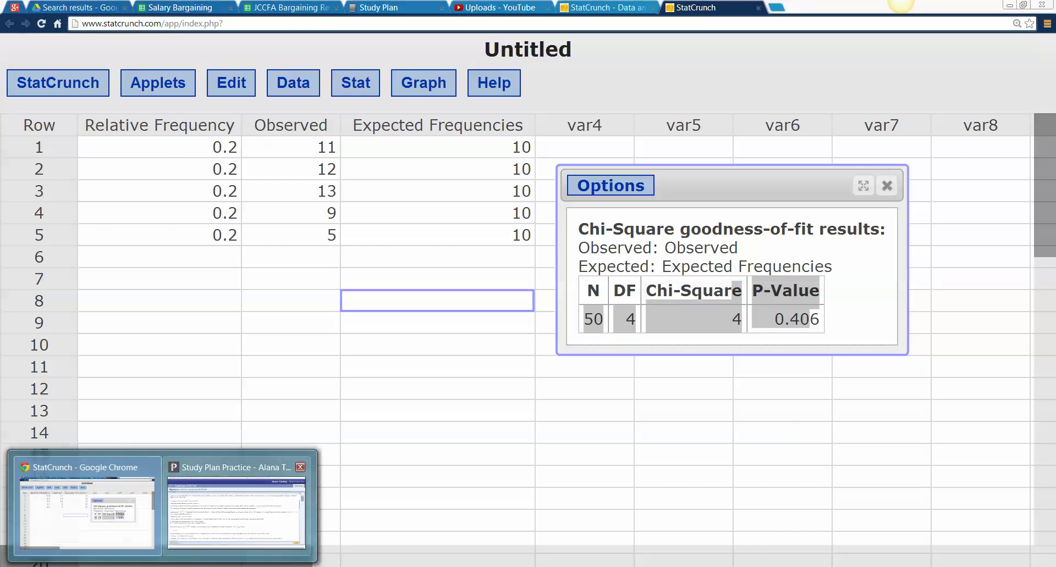
{"action": "left_click", "coordinate": [236, 509]}
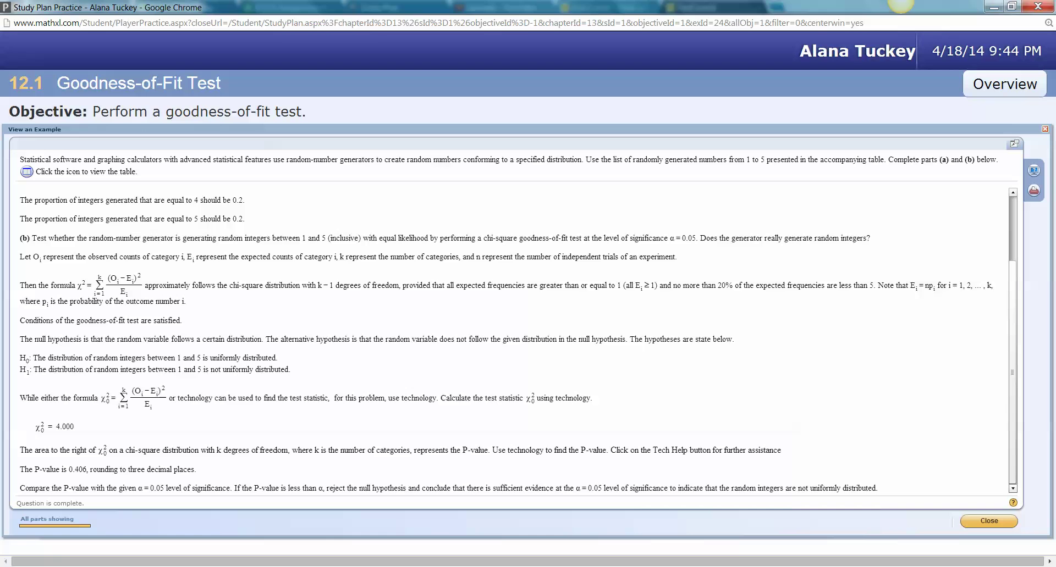
{"action": "left_click", "coordinate": [121, 566]}
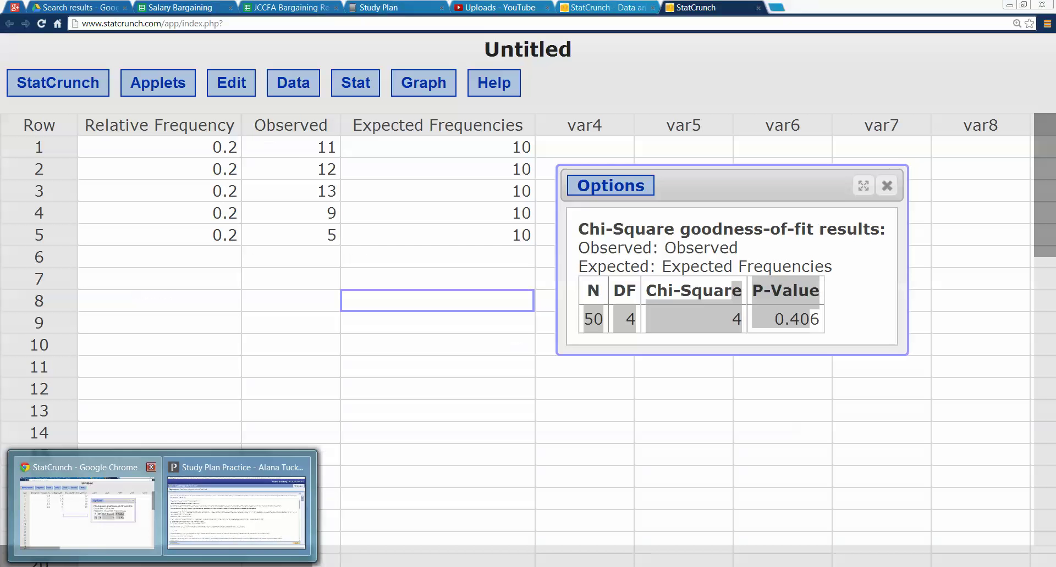
{"action": "left_click", "coordinate": [86, 509]}
Step: Examine the DF, N, Chi-Square and P-Value entries one by one in the goodness-of-fit results
{"action": "left_click", "coordinate": [810, 320]}
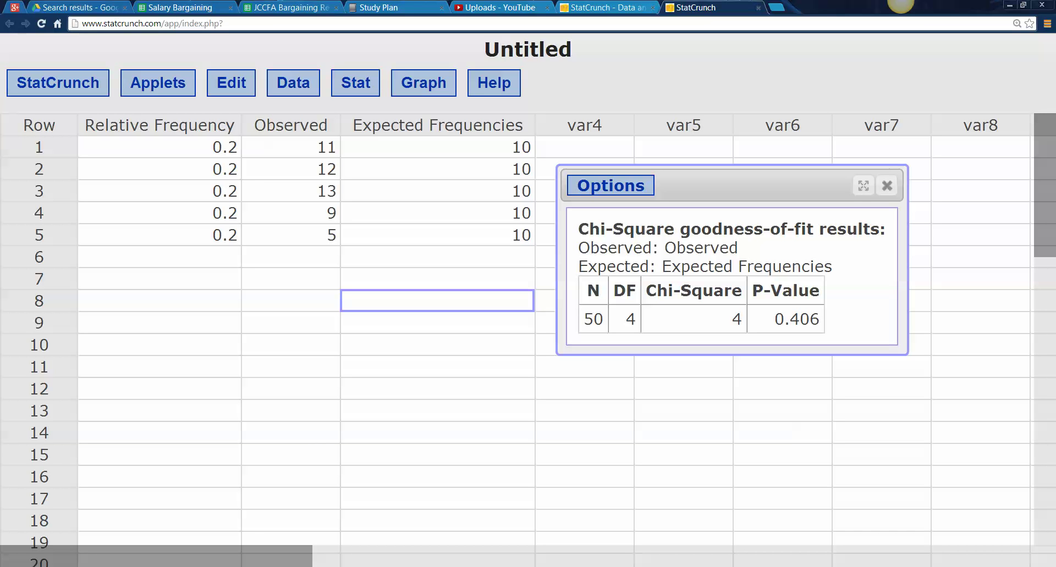
{"action": "double_click", "coordinate": [630, 319]}
{"action": "double_click", "coordinate": [593, 319]}
{"action": "left_click", "coordinate": [594, 319]}
{"action": "double_click", "coordinate": [736, 319]}
{"action": "left_click", "coordinate": [736, 319]}
{"action": "double_click", "coordinate": [796, 319]}
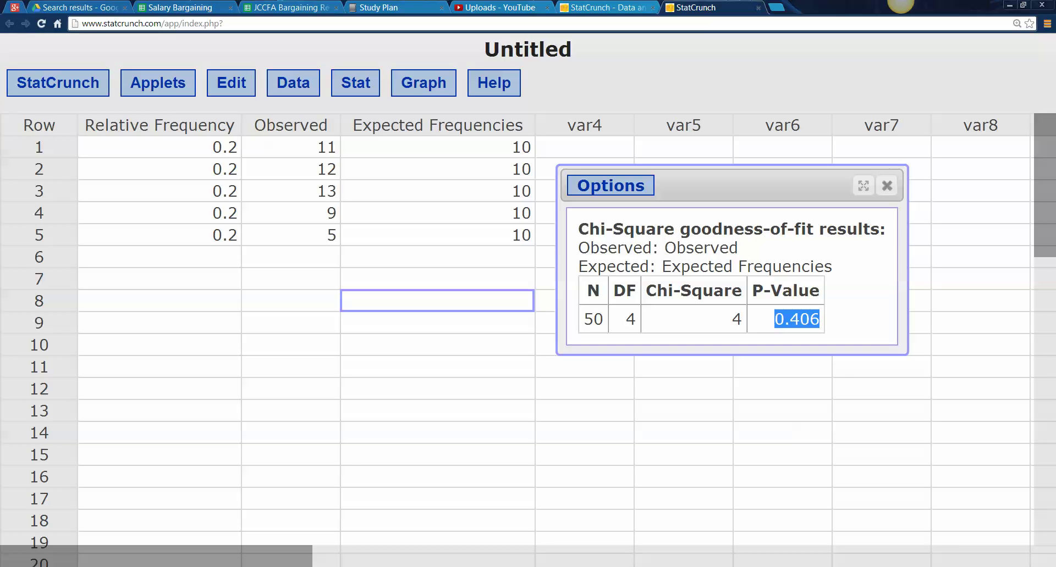
Step: Review the hypotheses and the P-value decision rule in the Study Plan example, and return to StatCrunch
{"action": "key", "text": "alt+Tab"}
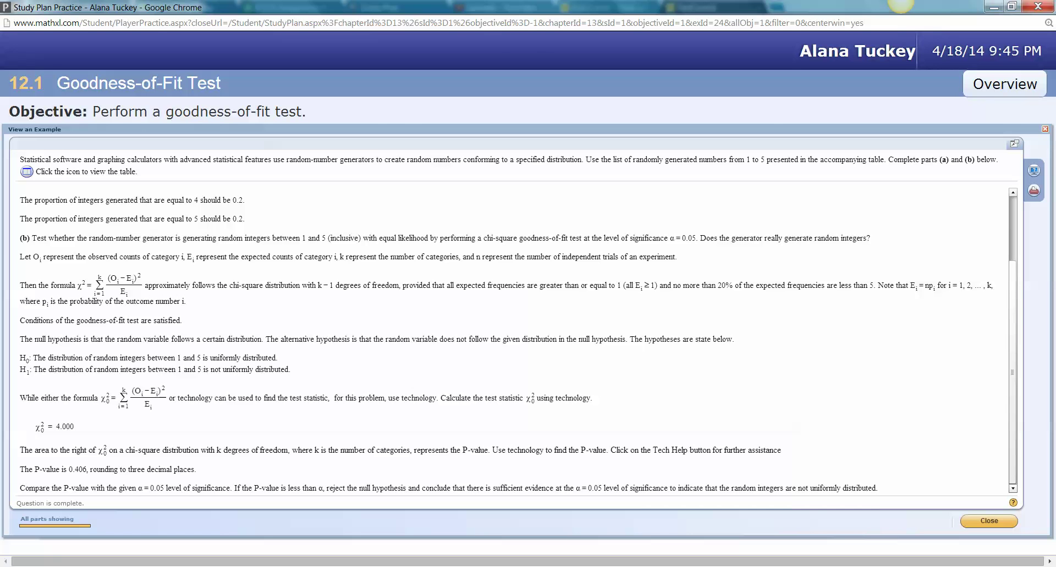
{"action": "mouse_move", "coordinate": [162, 566]}
{"action": "left_click", "coordinate": [88, 509]}
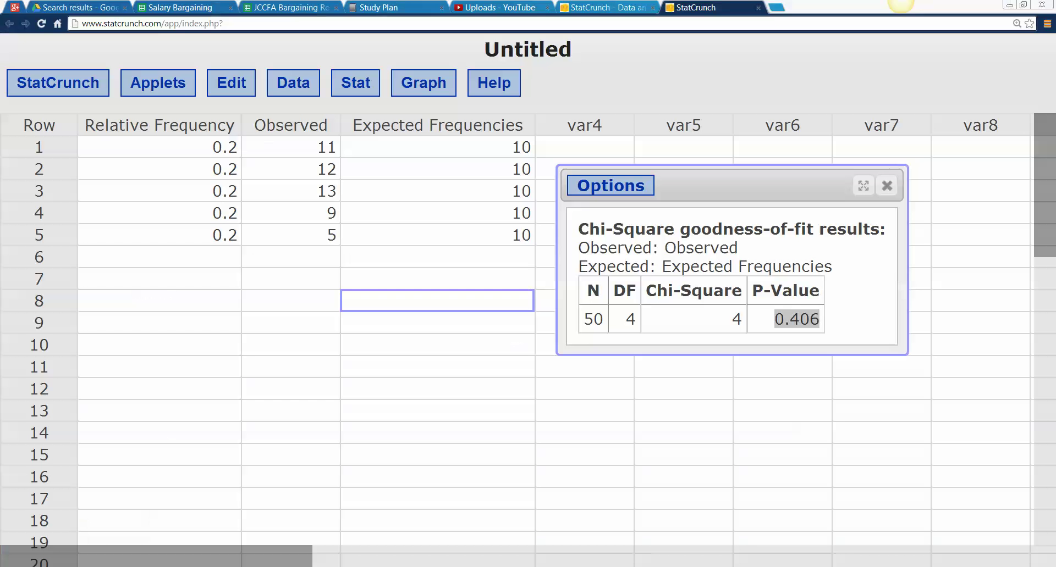
Step: Compare the observed and expected counts in row 5 with the P-value, and review the Relative Frequency values in rows 1 to 5
{"action": "left_click_drag", "start_coordinate": [484, 236], "coordinate": [299, 235]}
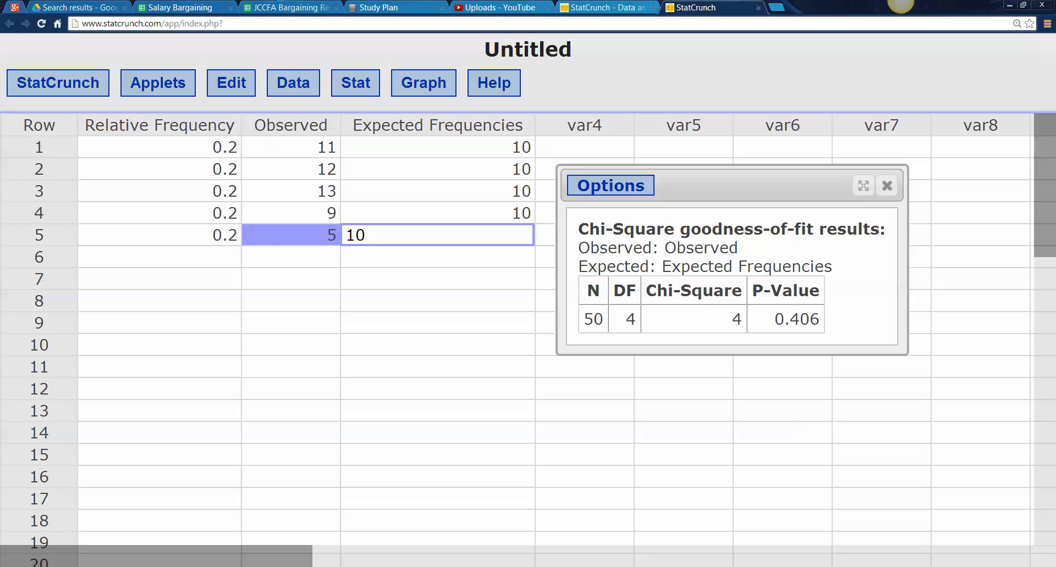
{"action": "double_click", "coordinate": [796, 320]}
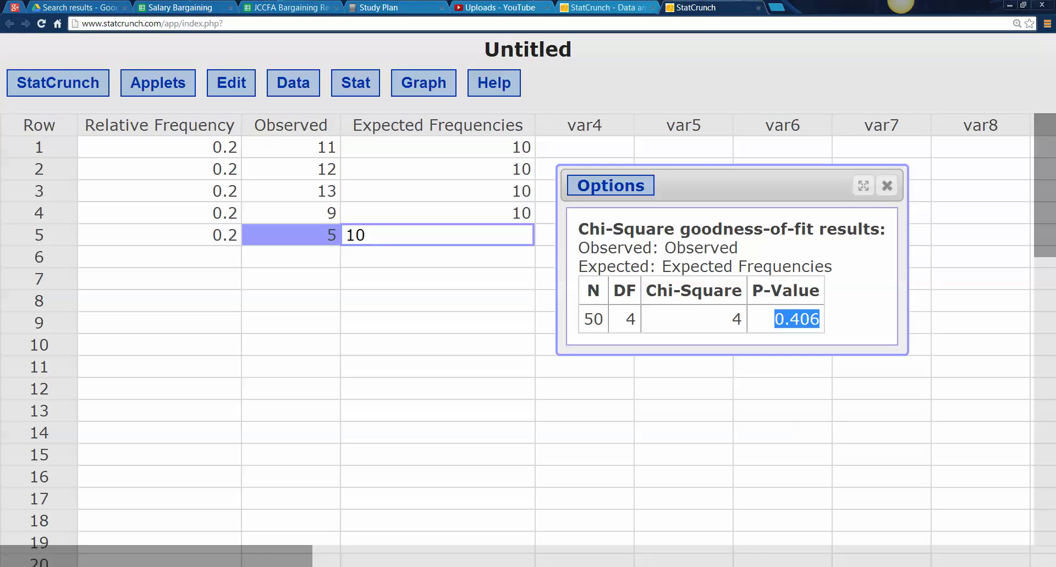
{"action": "left_click", "coordinate": [468, 301]}
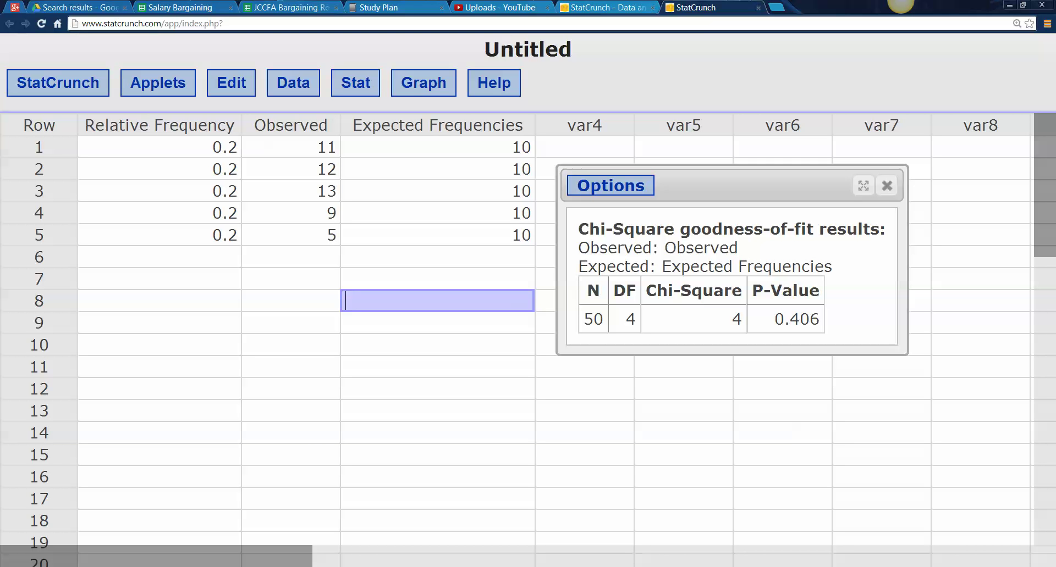
{"action": "left_click_drag", "start_coordinate": [159, 148], "coordinate": [159, 235]}
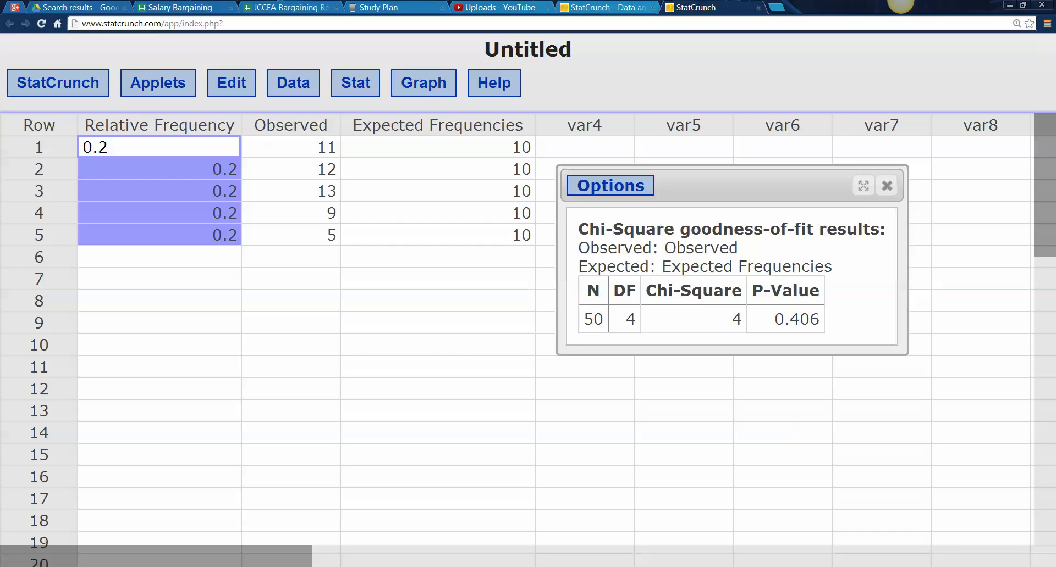
{"action": "left_click", "coordinate": [782, 477]}
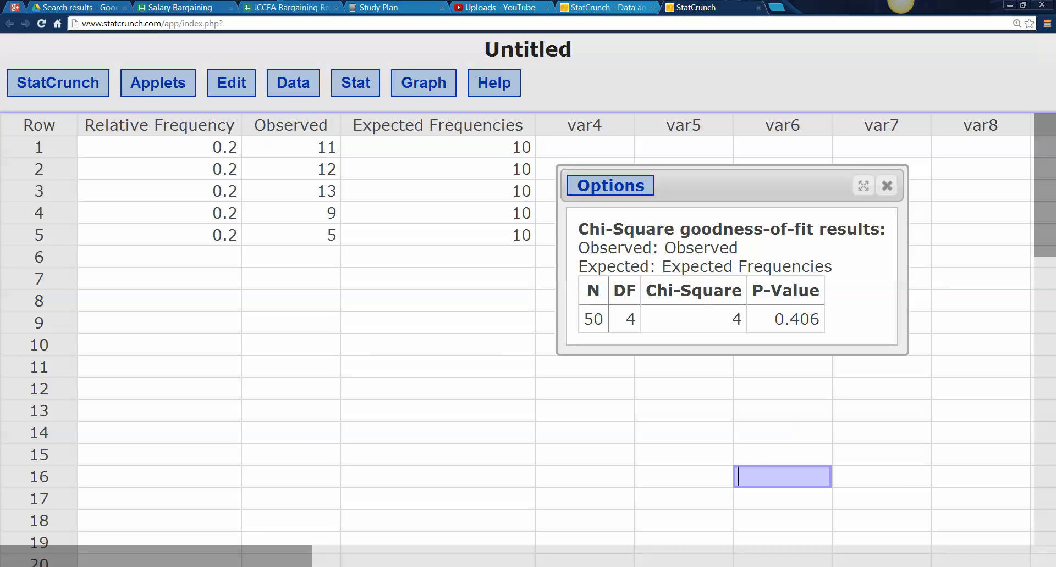